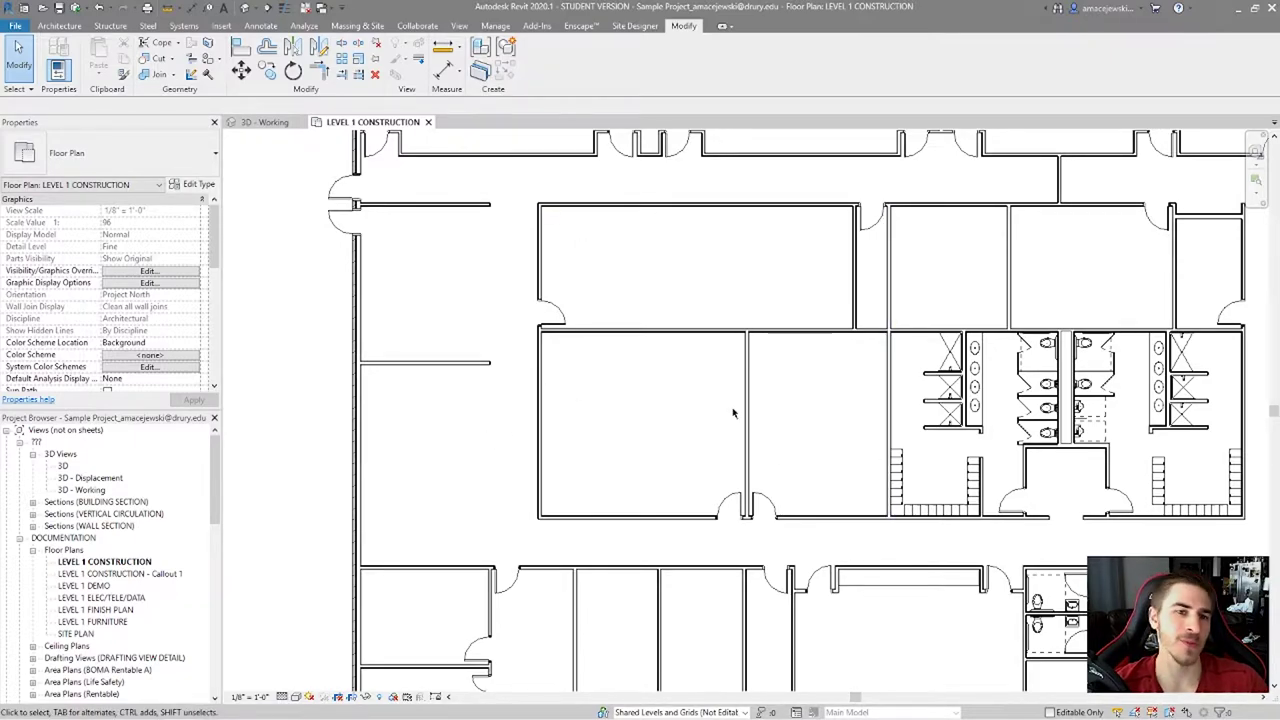
- Measure the left room's 18'-11" horizontal span, then a diagonal across it
left_click(445, 48)
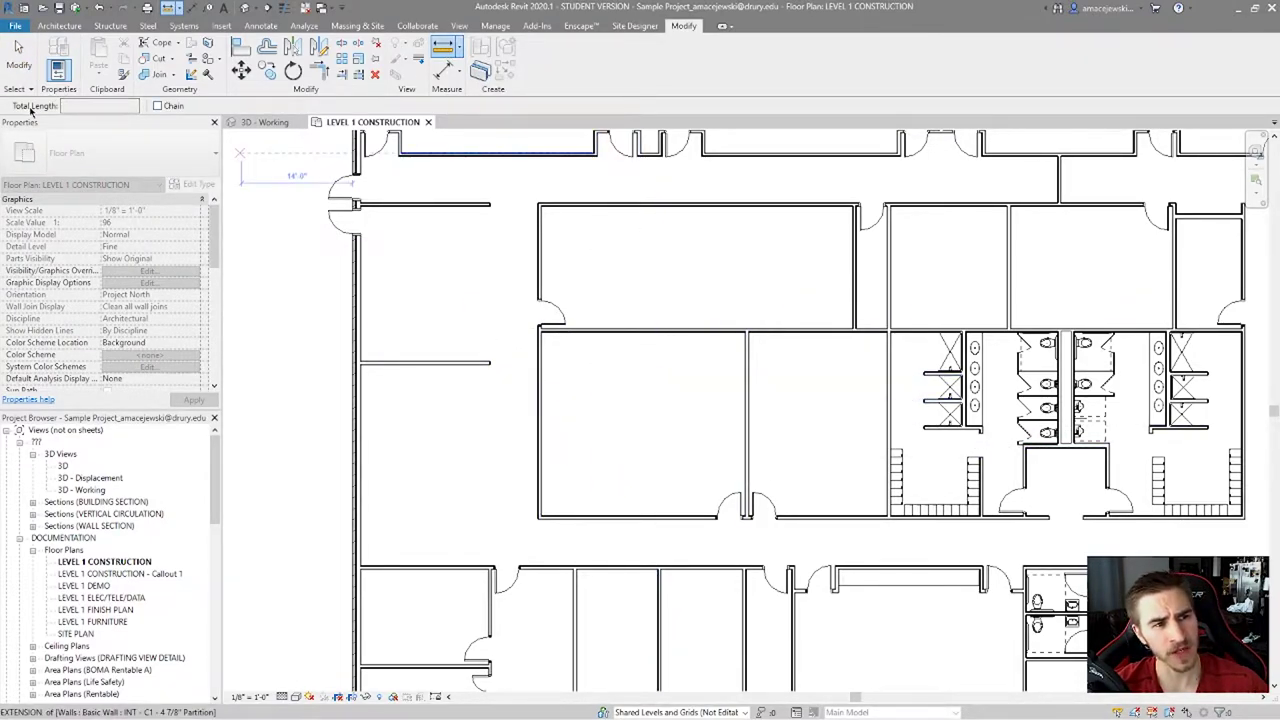
left_click(563, 452)
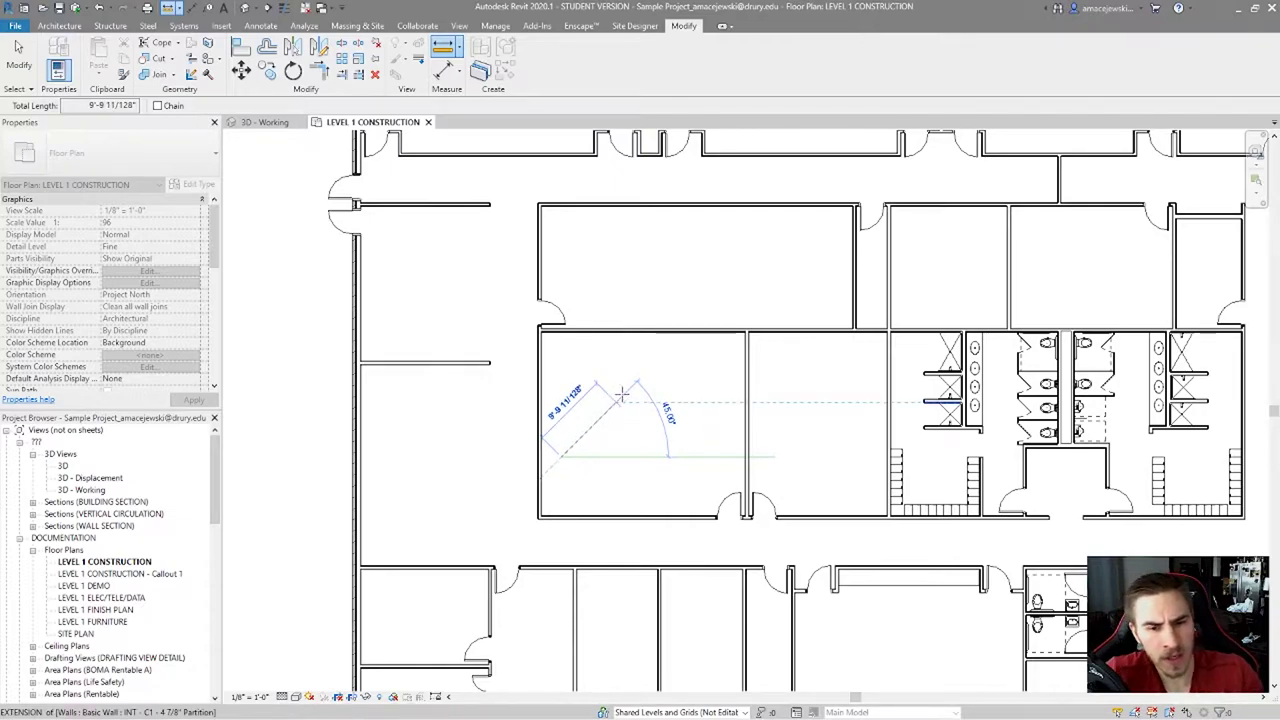
left_click(711, 455)
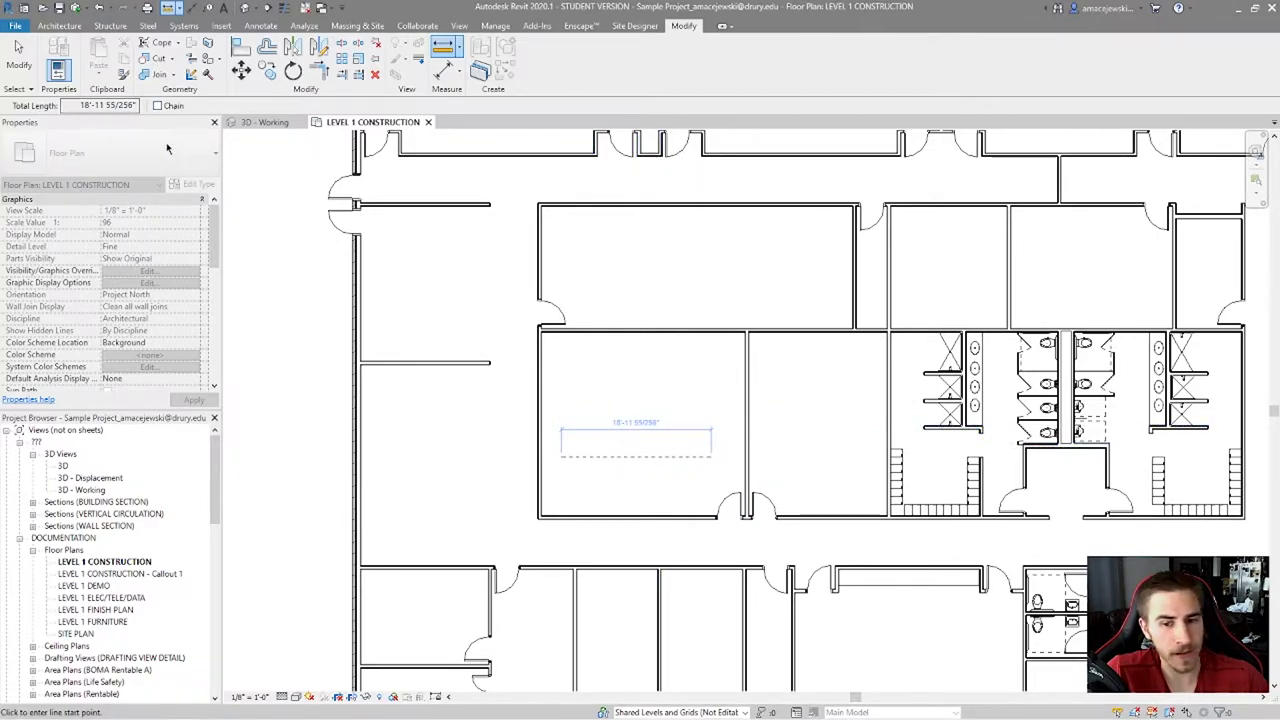
left_click(700, 376)
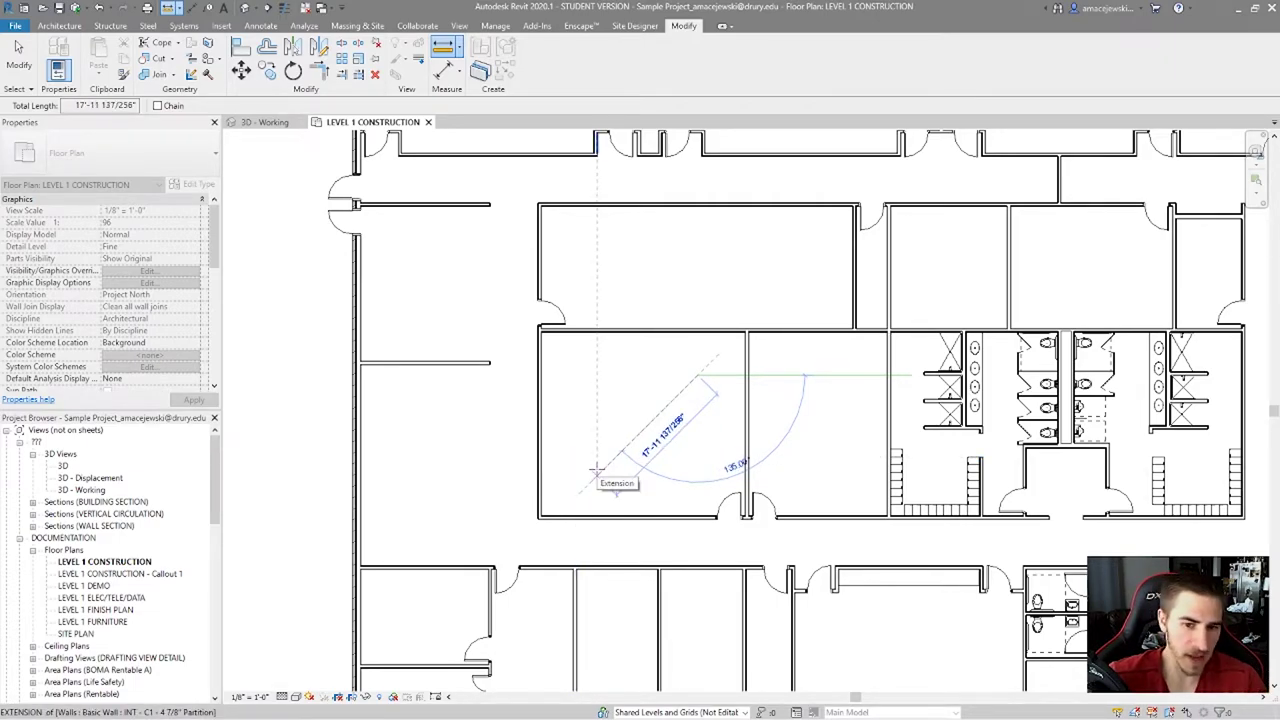
left_click(596, 469)
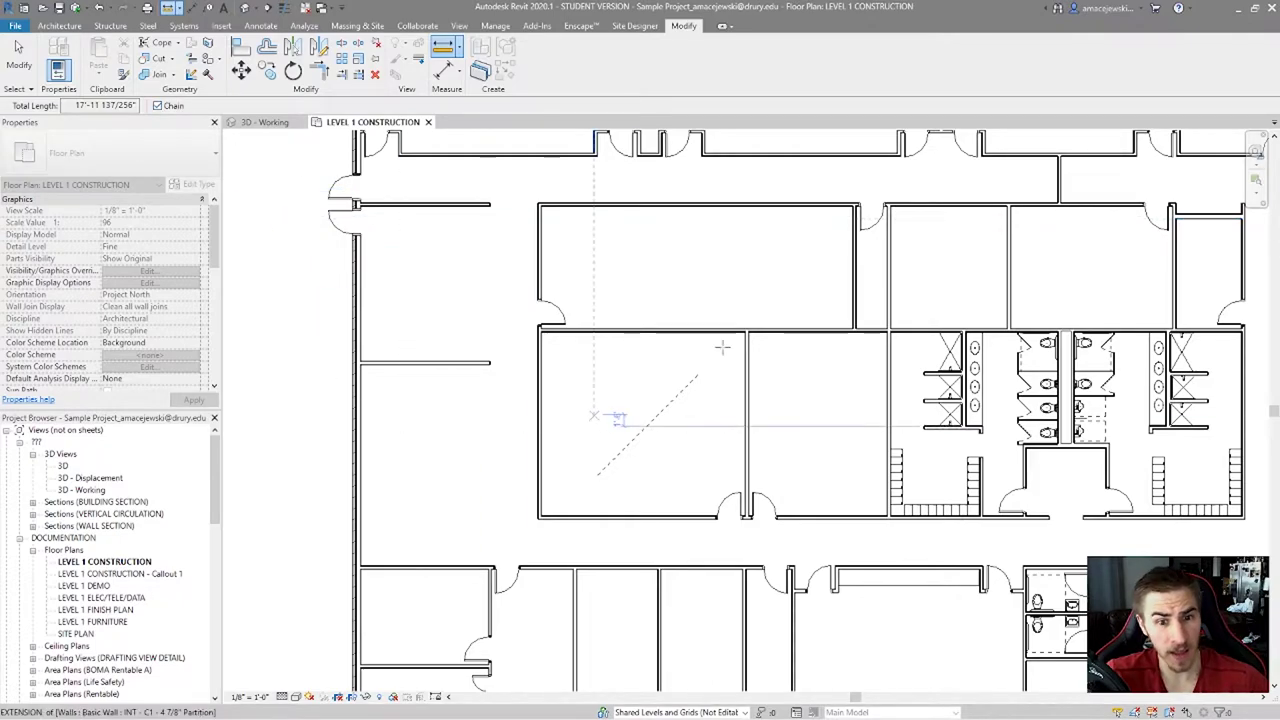
- Chain measurement points around both rooms until the total reaches 189'-0 41/128"
left_click(542, 386)
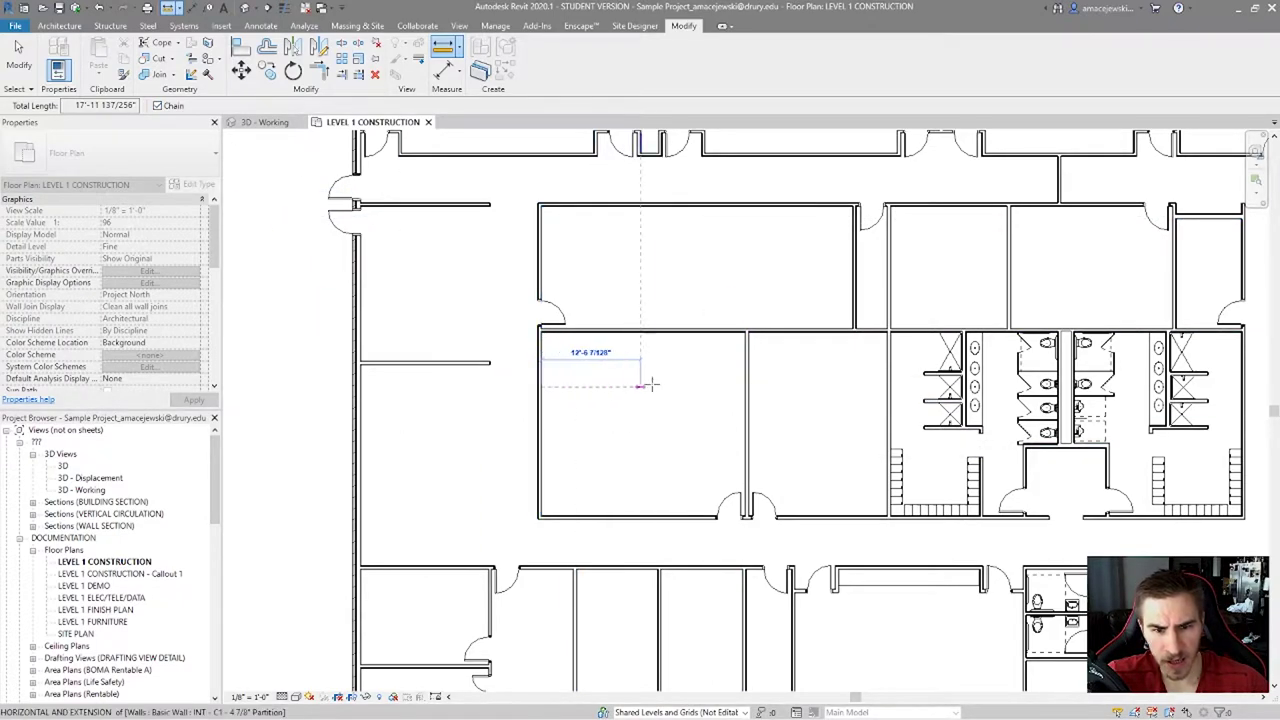
left_click(750, 386)
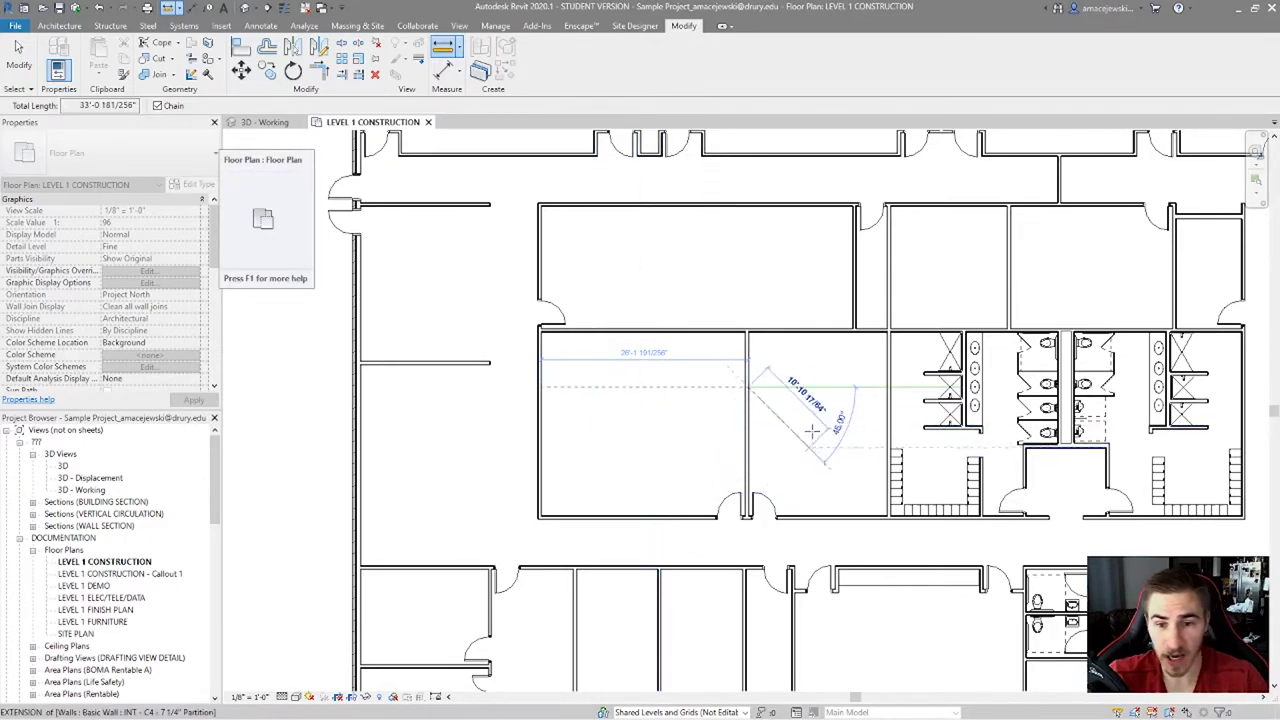
left_click(886, 400)
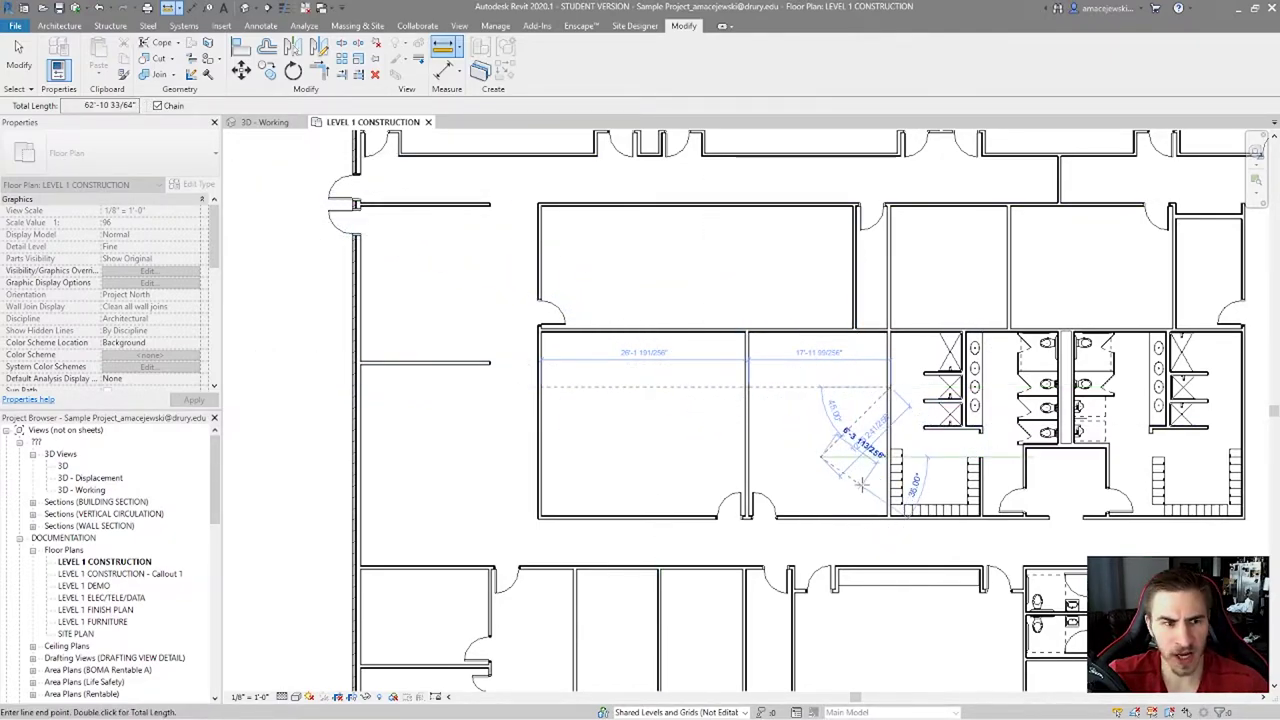
left_click(790, 498)
left_click(700, 425)
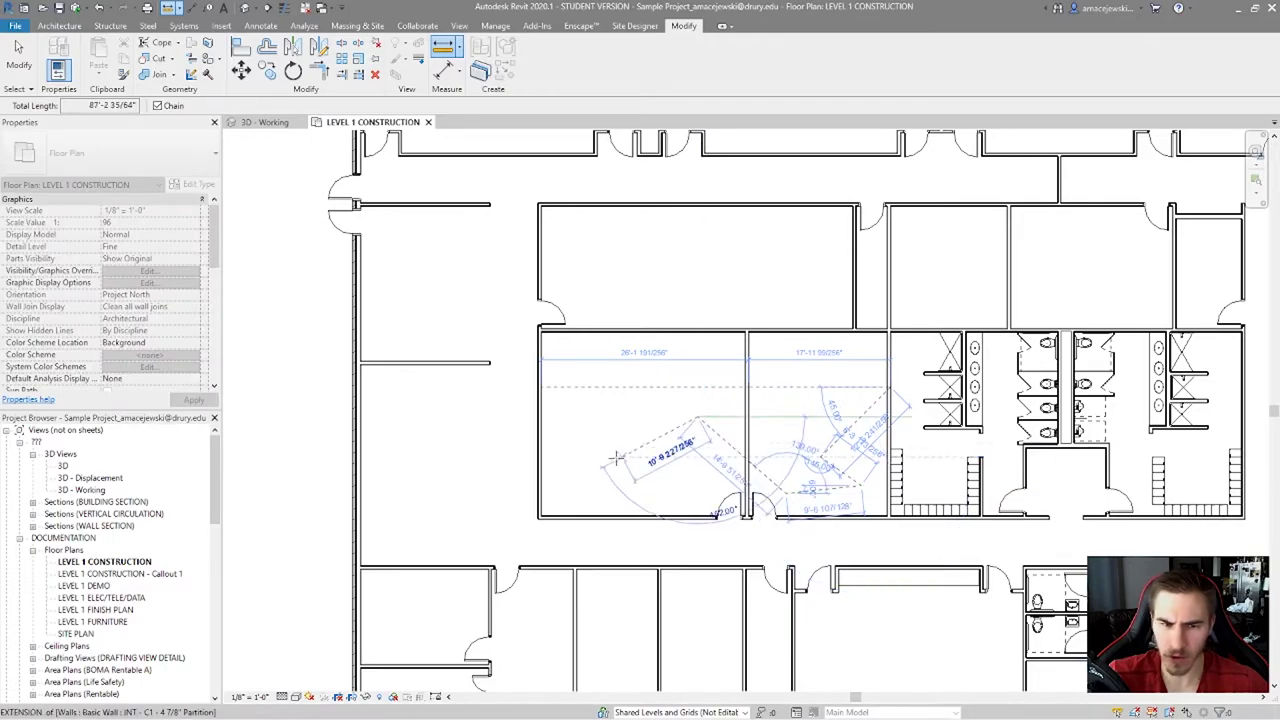
left_click(596, 503)
left_click(416, 491)
left_click(405, 440)
left_click(490, 400)
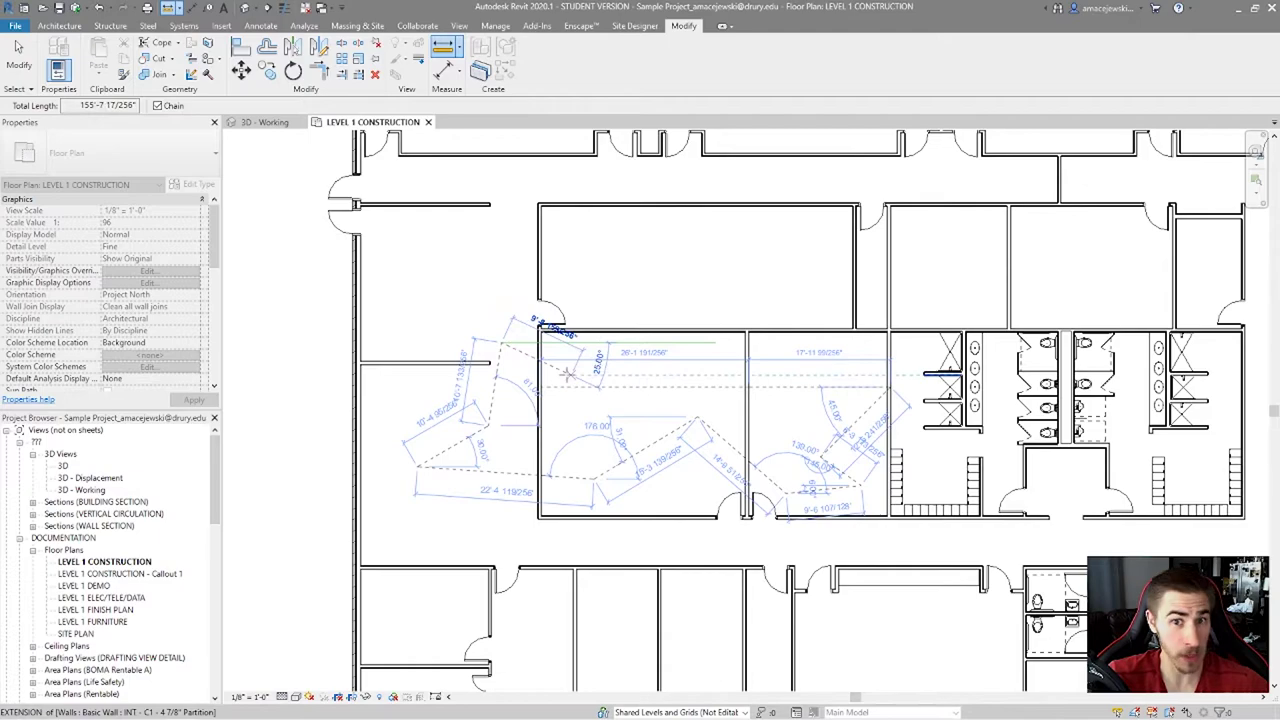
left_click(498, 343)
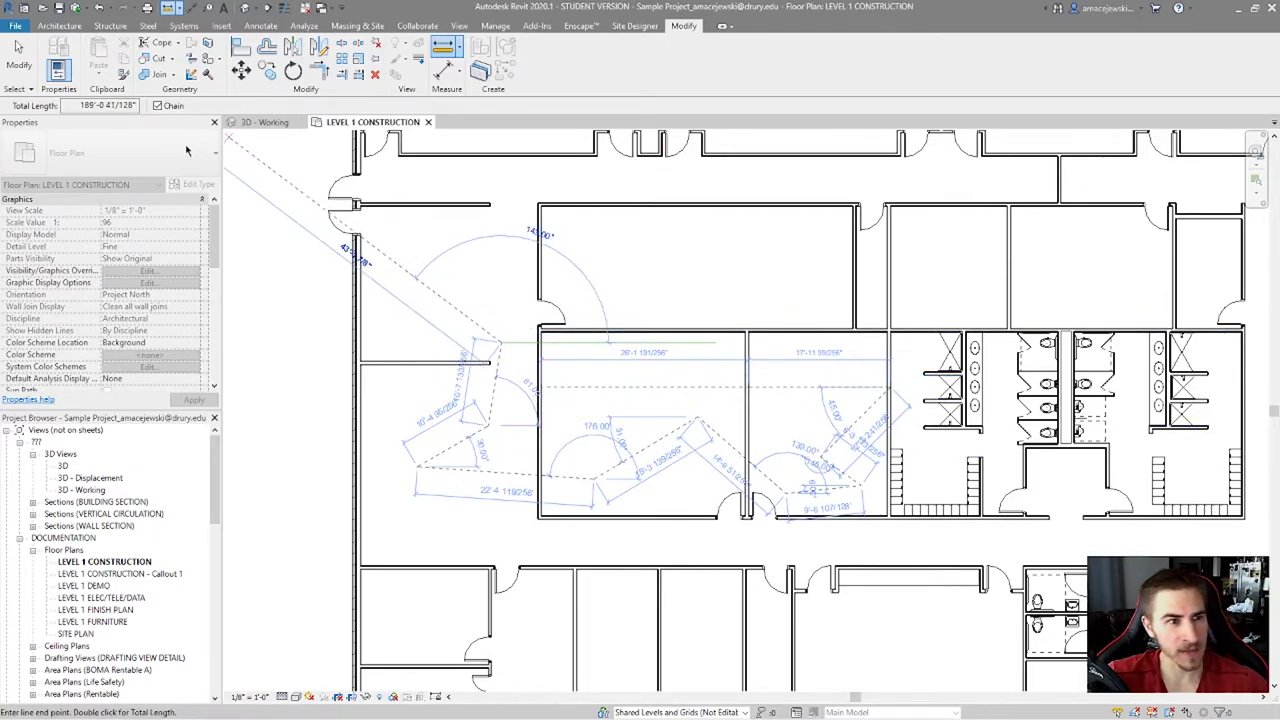
left_click(445, 285)
- Clear the previous chain and restart Measure, zoomed into the restroom
key("Escape")
key("Escape")
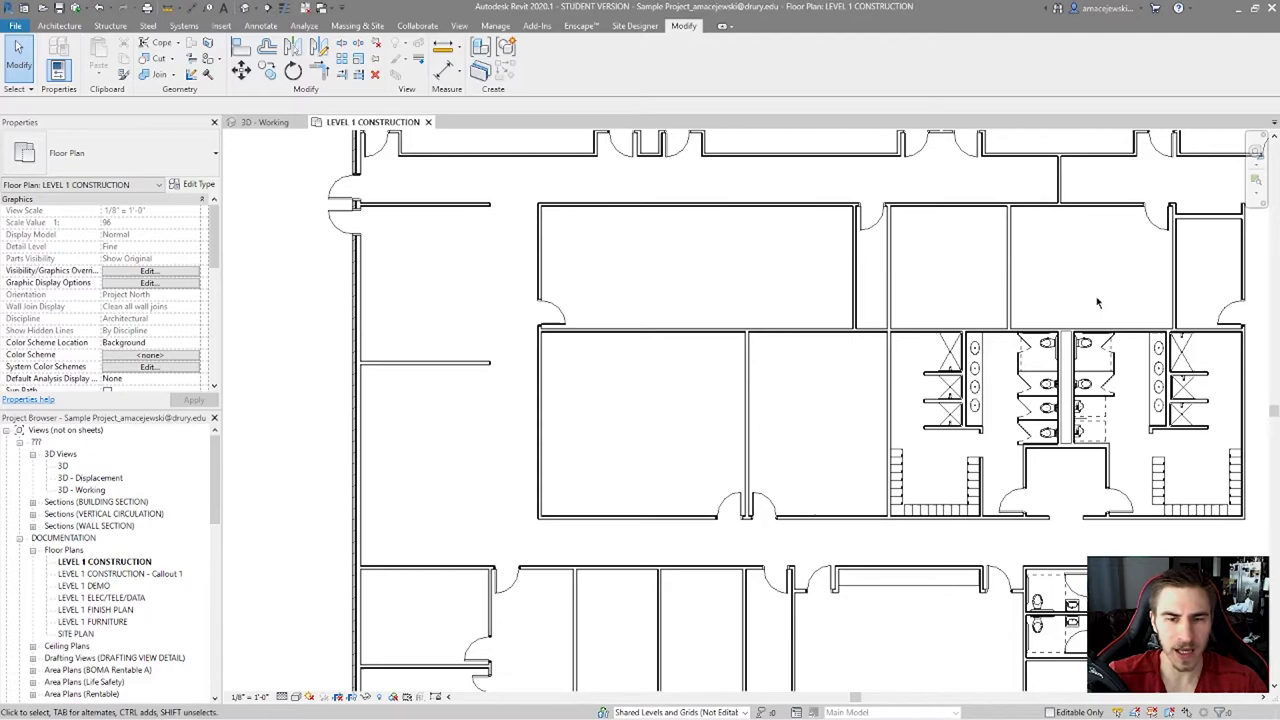
scroll(1012, 329, "up", 1)
key("Return")
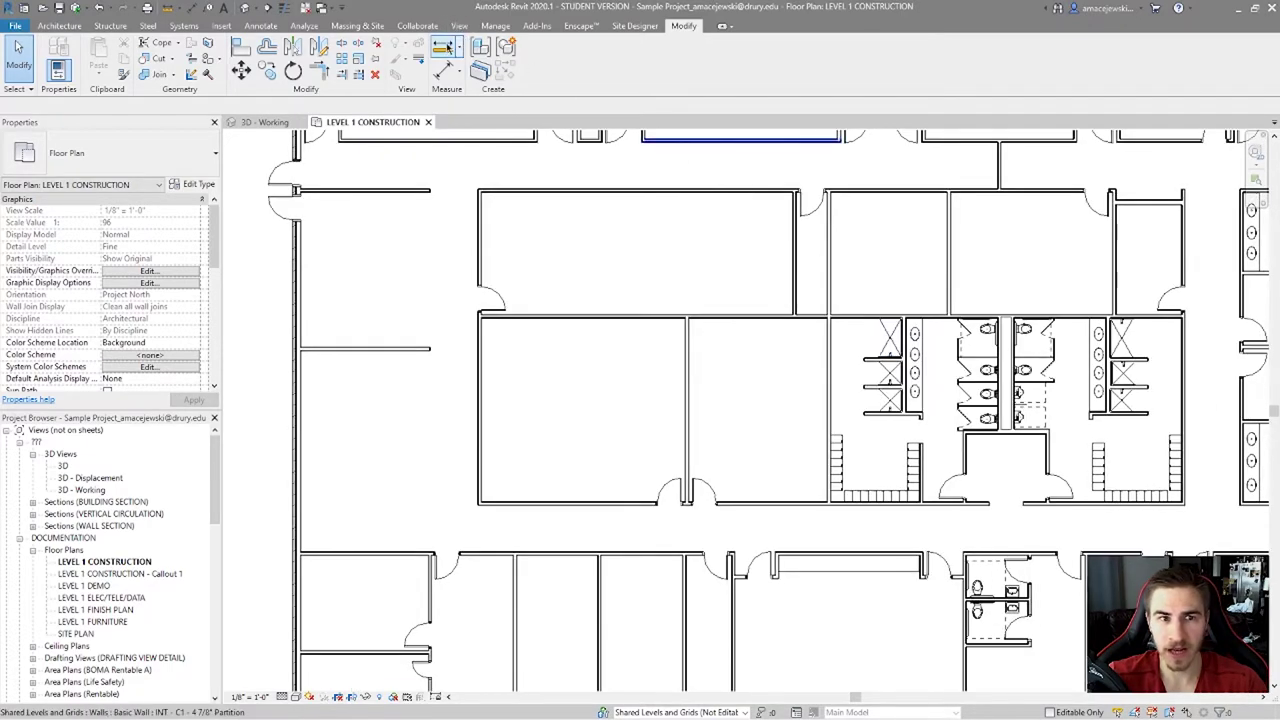
scroll(1000, 360, "up", 3)
scroll(814, 256, "up", 2)
- Chain-measure the shower stall partition corners to 26'-5 19/128", then clear it
left_click(727, 231)
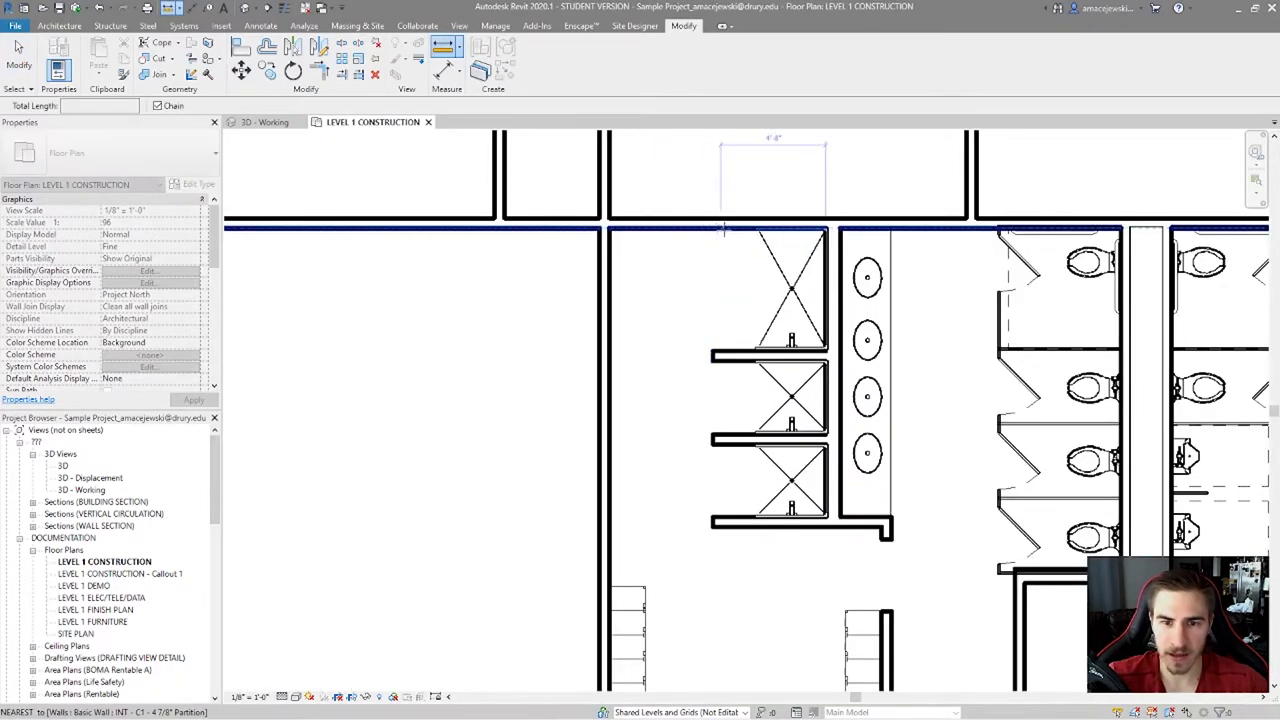
left_click(727, 354)
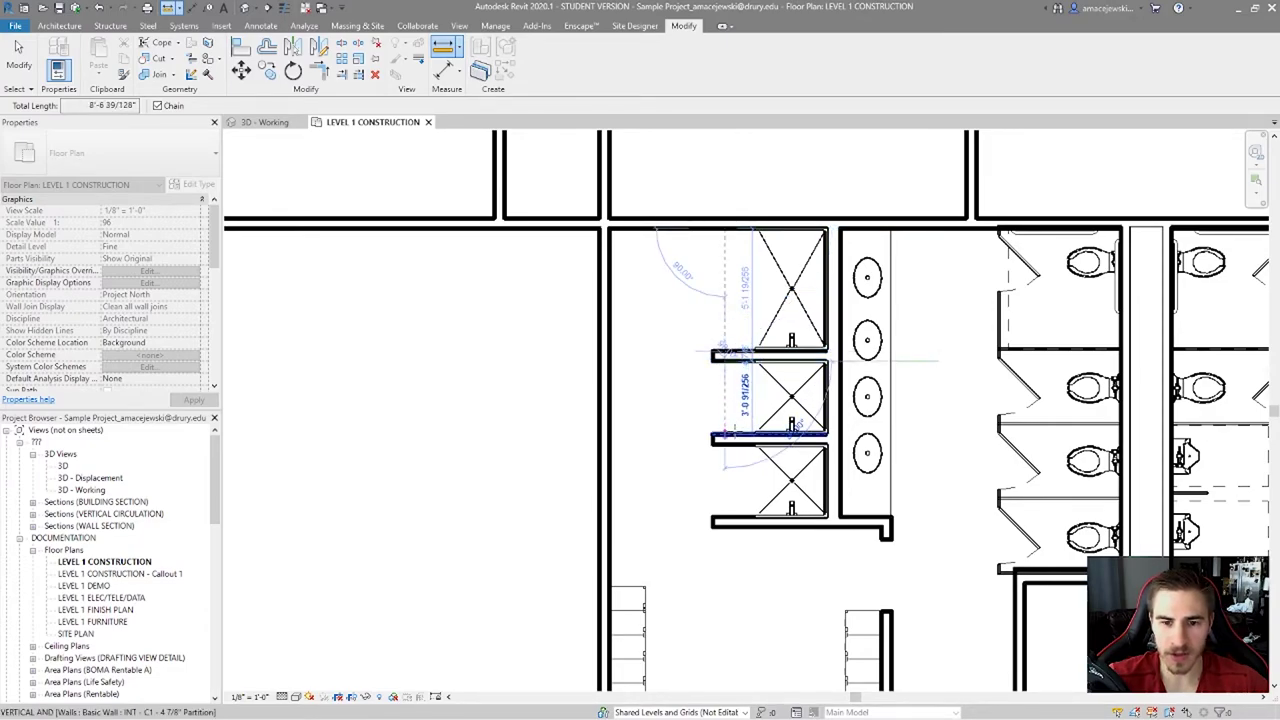
left_click(727, 437)
left_click(727, 521)
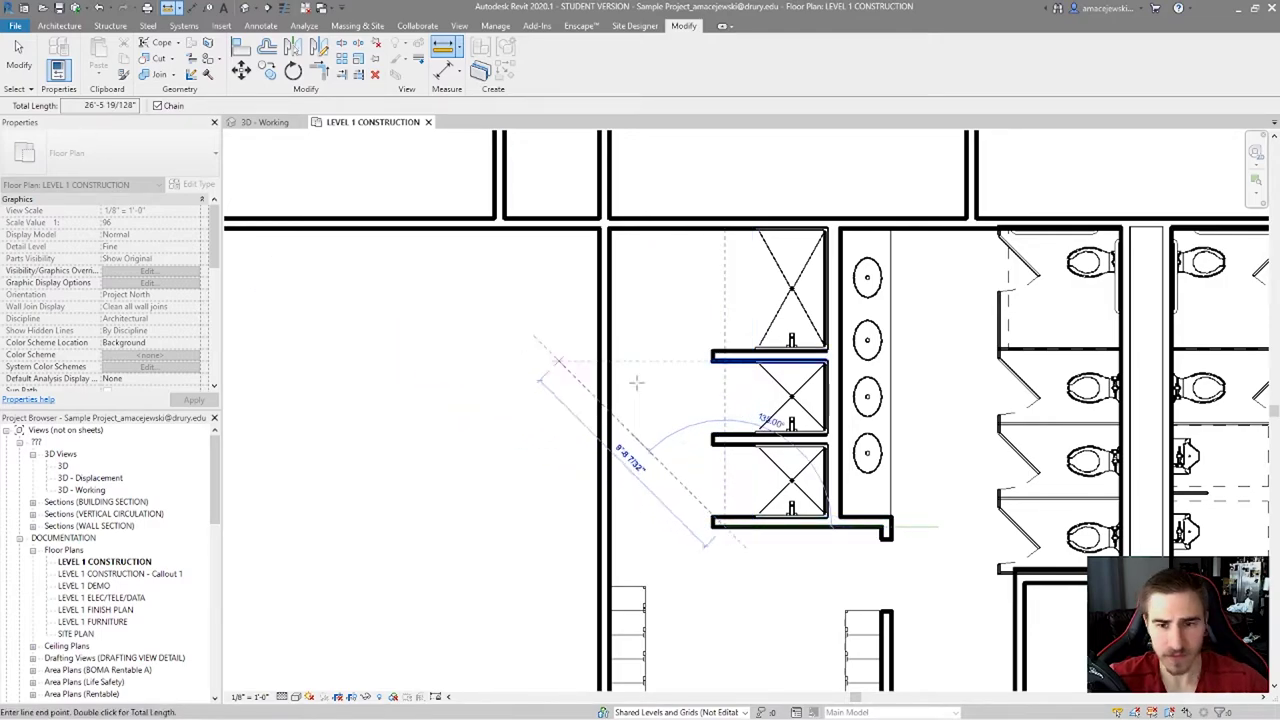
key("Escape")
key("Escape")
scroll(795, 438, "down", 3)
middle_click_drag(795, 438, 869, 446)
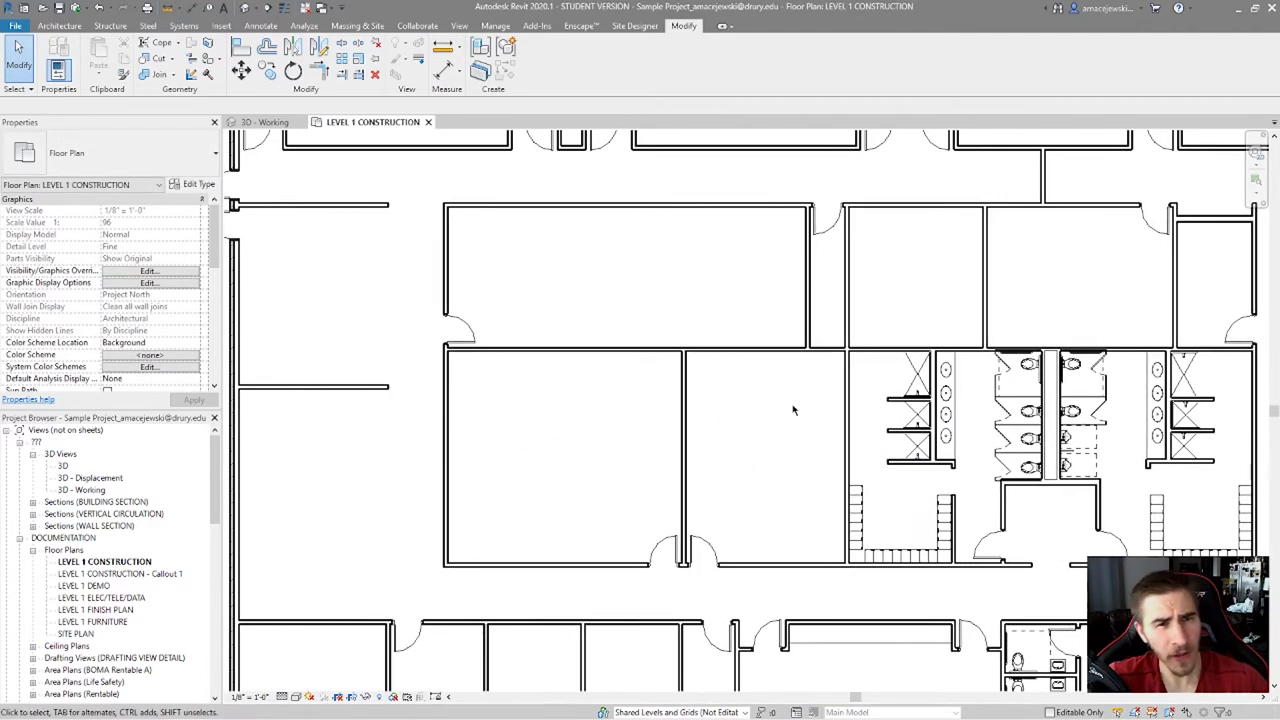
- Switch to Measure Along an Element and pan toward the left room
left_click(463, 47)
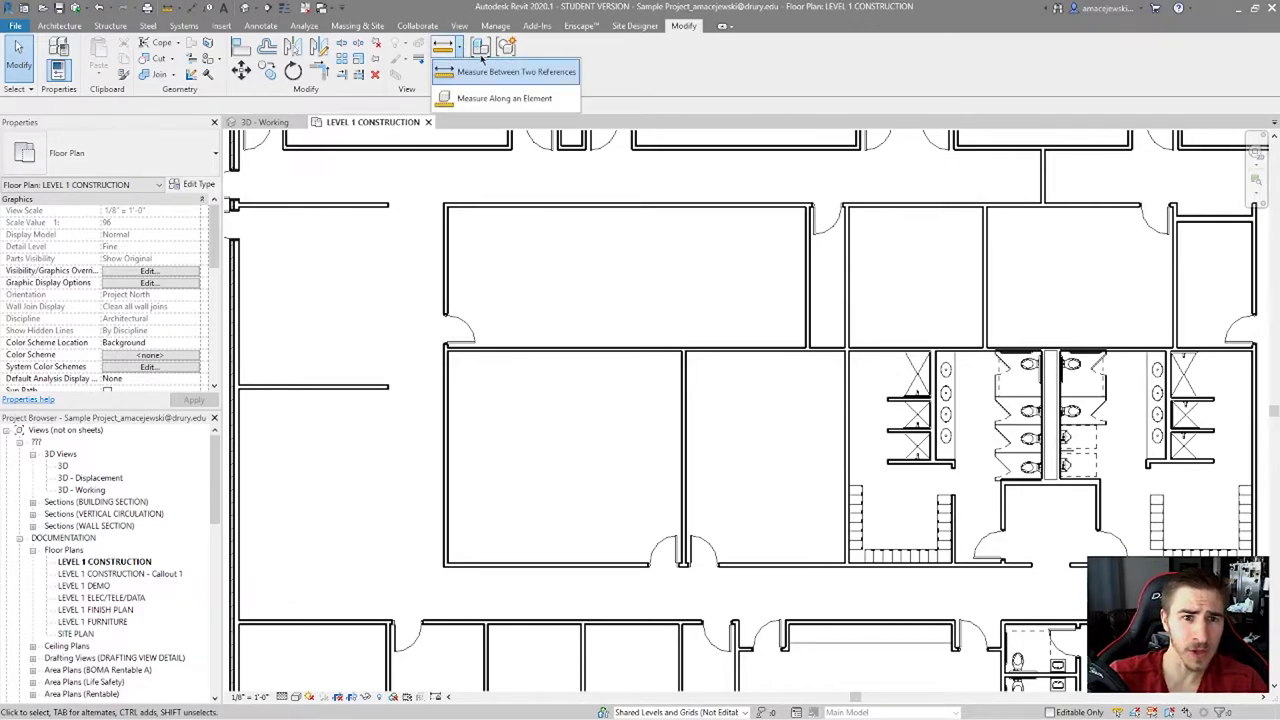
left_click(522, 100)
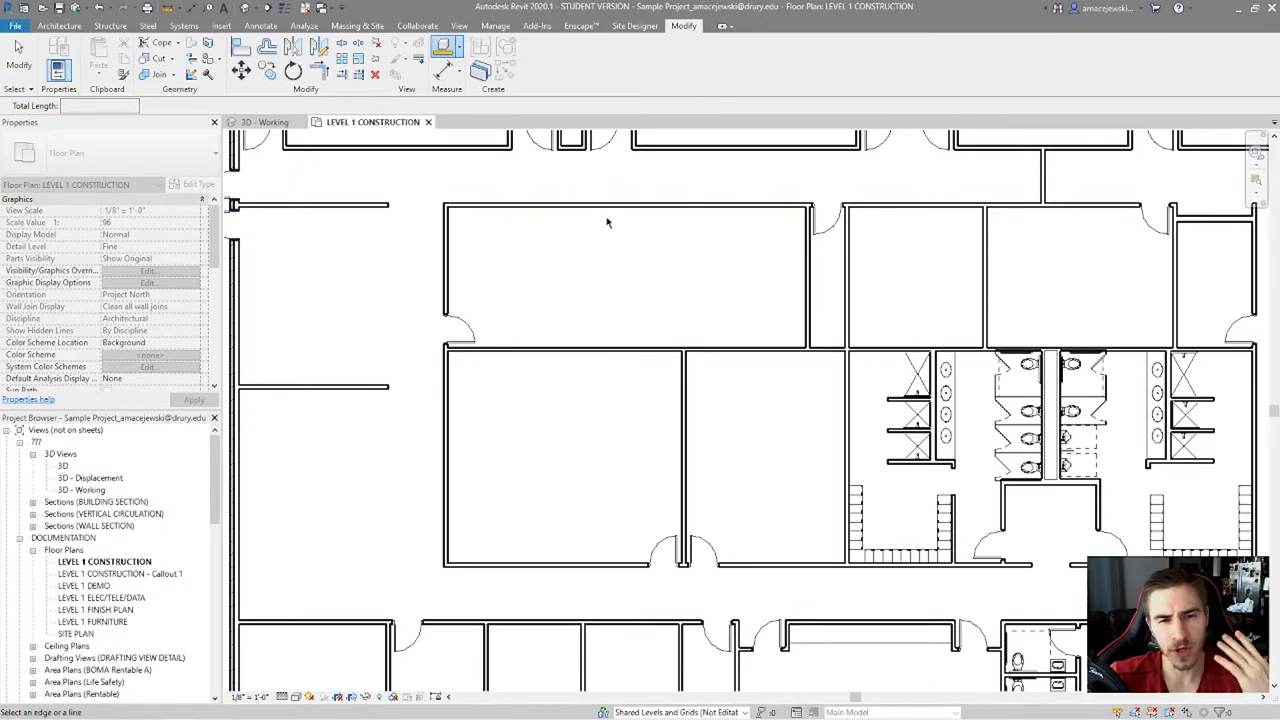
scroll(634, 297, "down", 2)
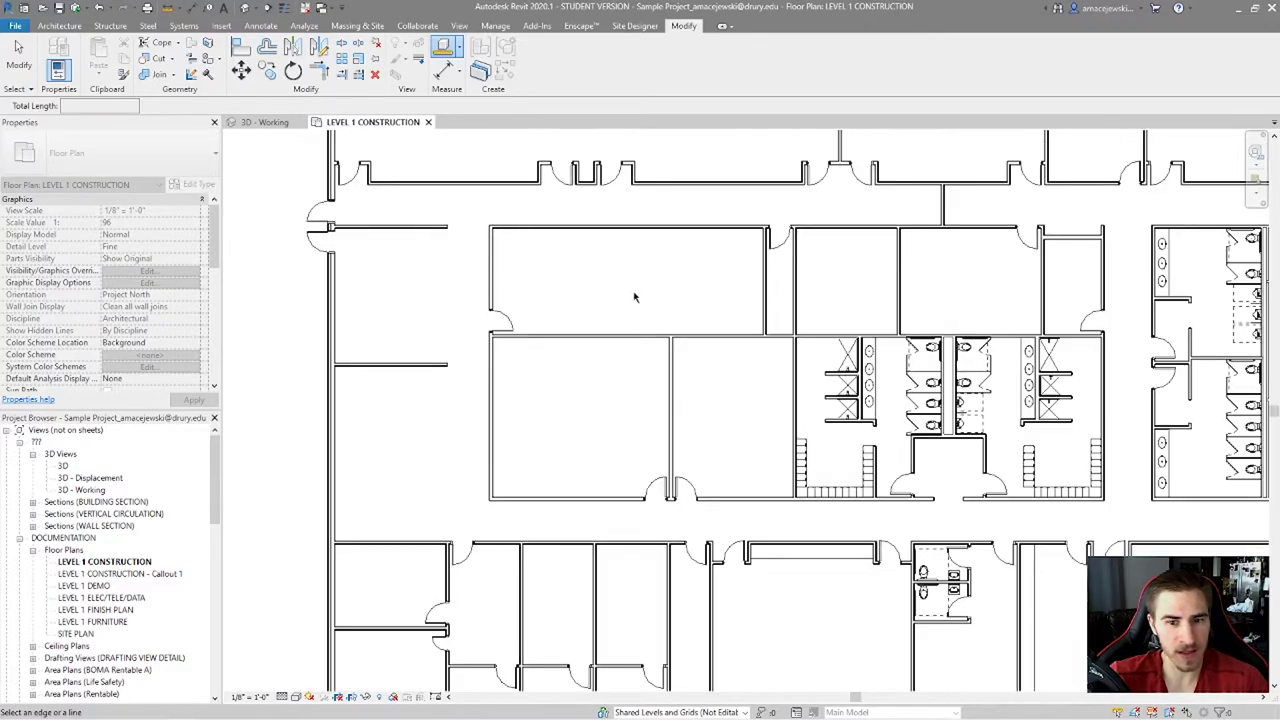
middle_click_drag(594, 435, 681, 408)
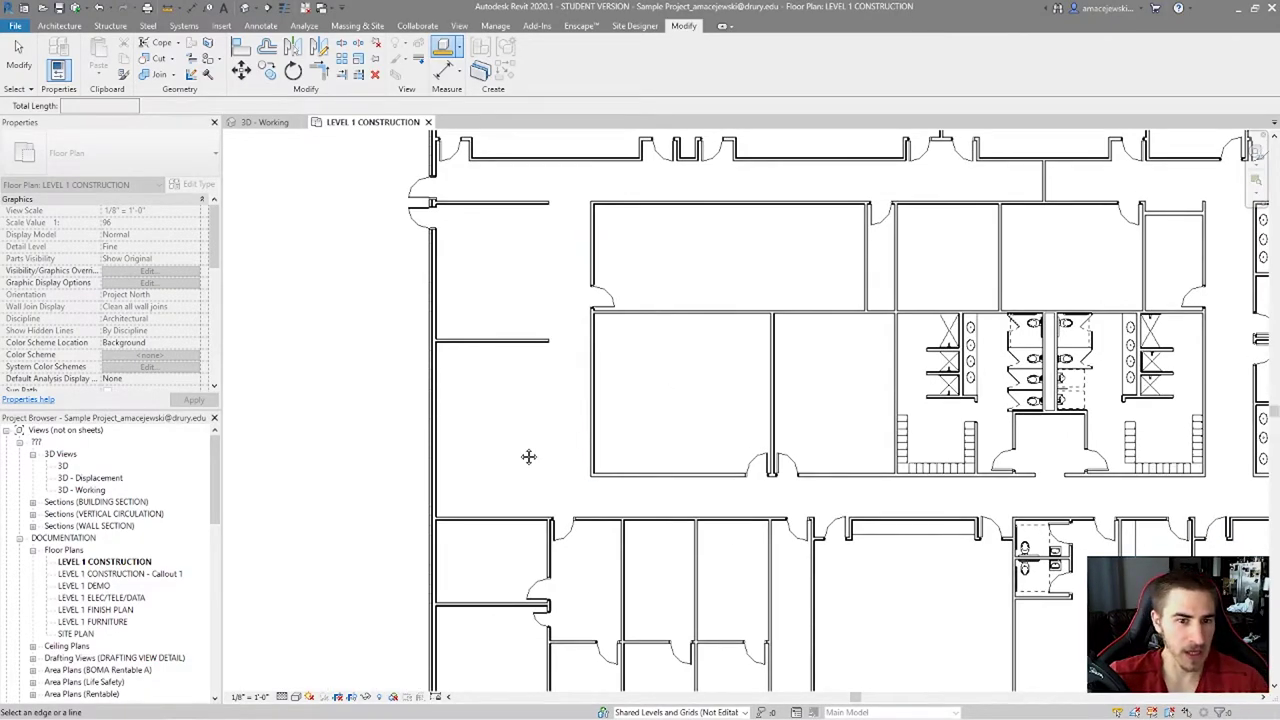
middle_click_drag(528, 456, 508, 464)
middle_click_drag(663, 354, 633, 267)
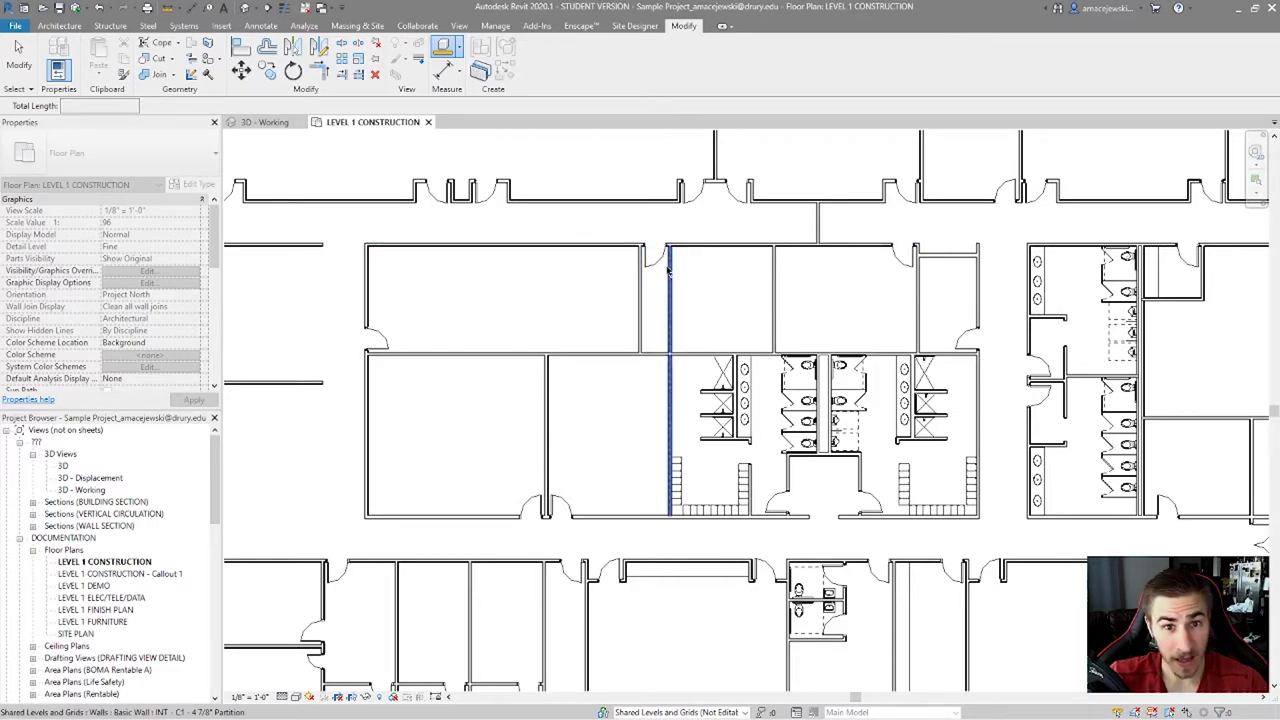
- Measure the left partition wall along its length: 39'-6 171/256"
middle_click_drag(512, 308, 544, 296)
scroll(516, 315, "up", 2)
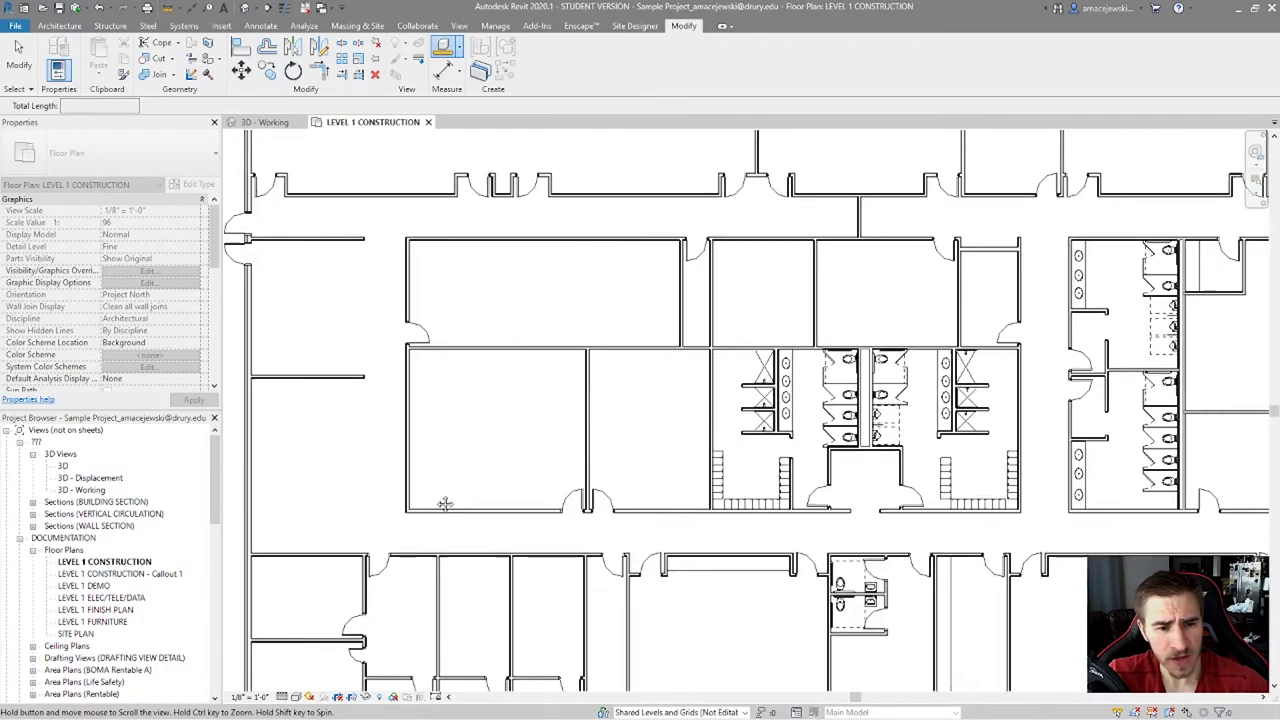
middle_click_drag(403, 425, 636, 427)
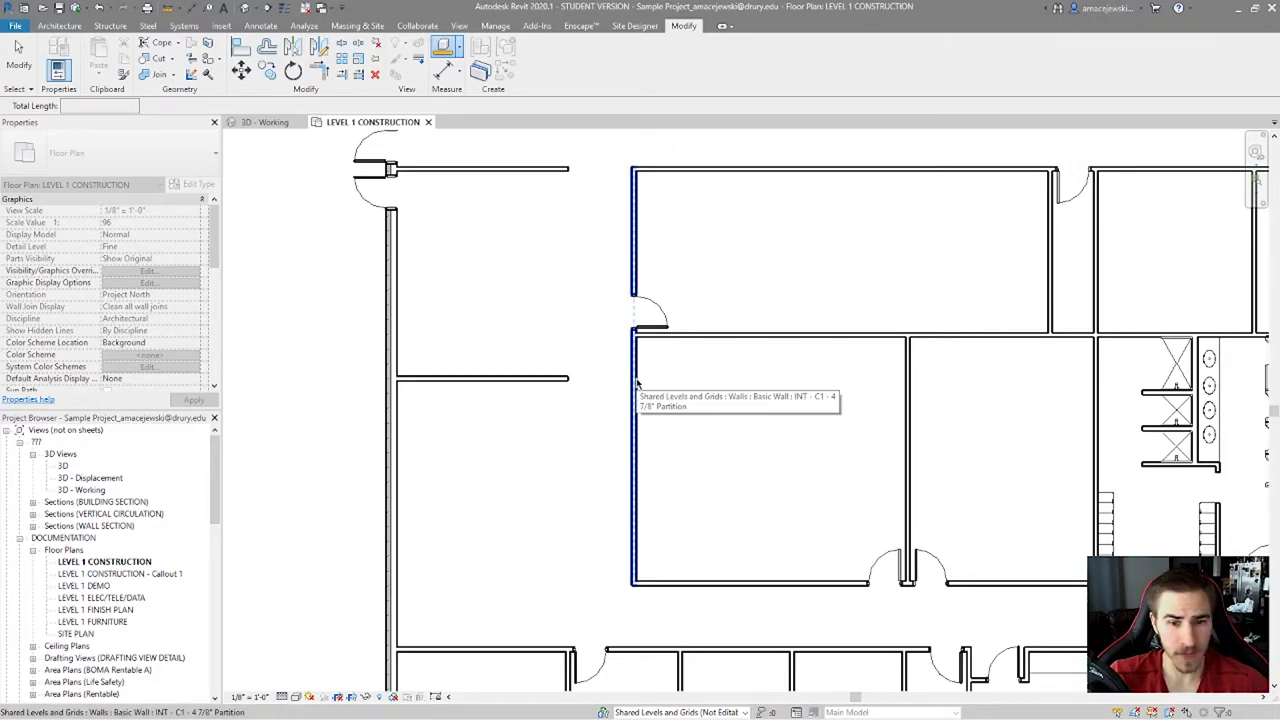
left_click(636, 383)
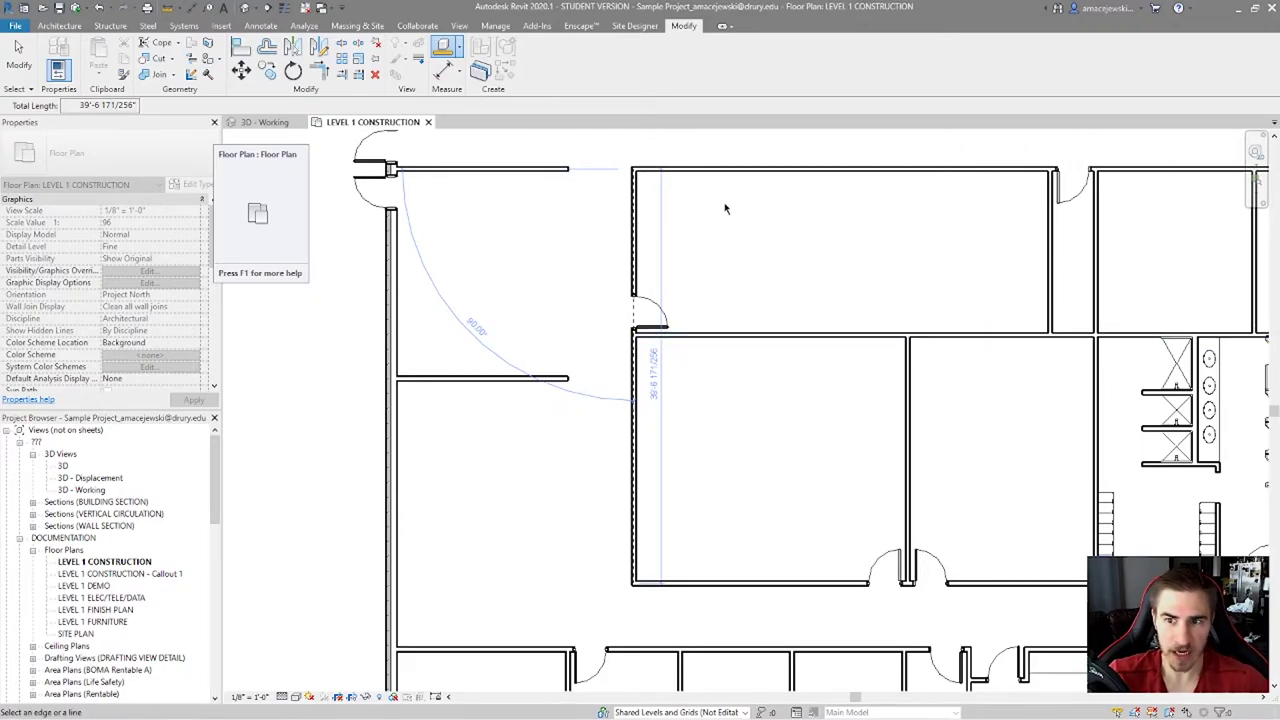
middle_click_drag(726, 208, 701, 248)
- Confirm the left partition wall's Length property reads 39'-6 171/256"
key("Escape")
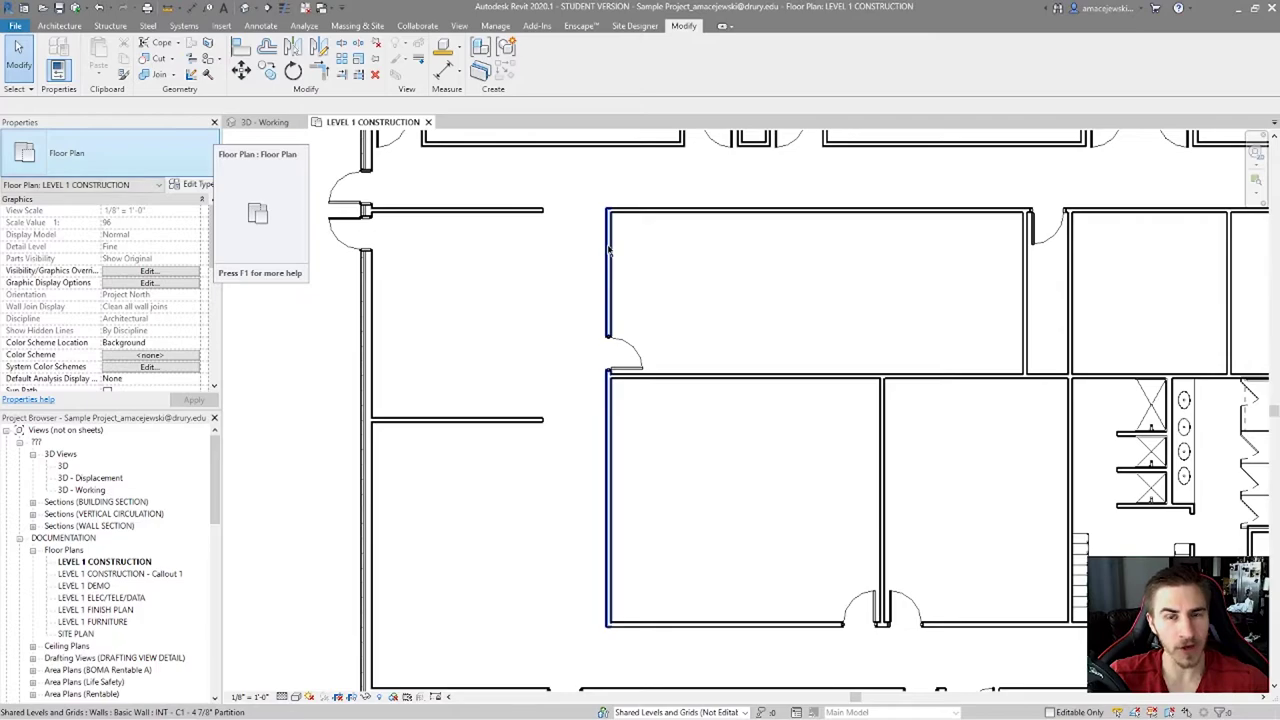
left_click(608, 250)
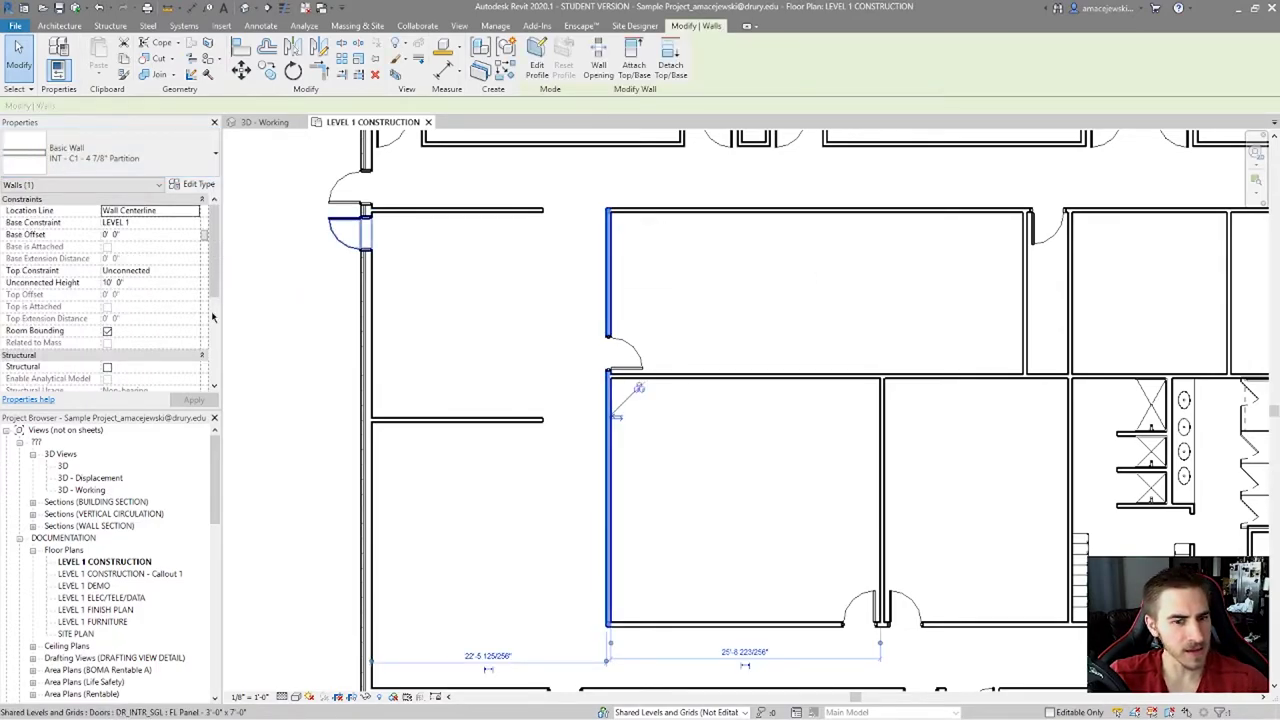
scroll(75, 270, "down", 4)
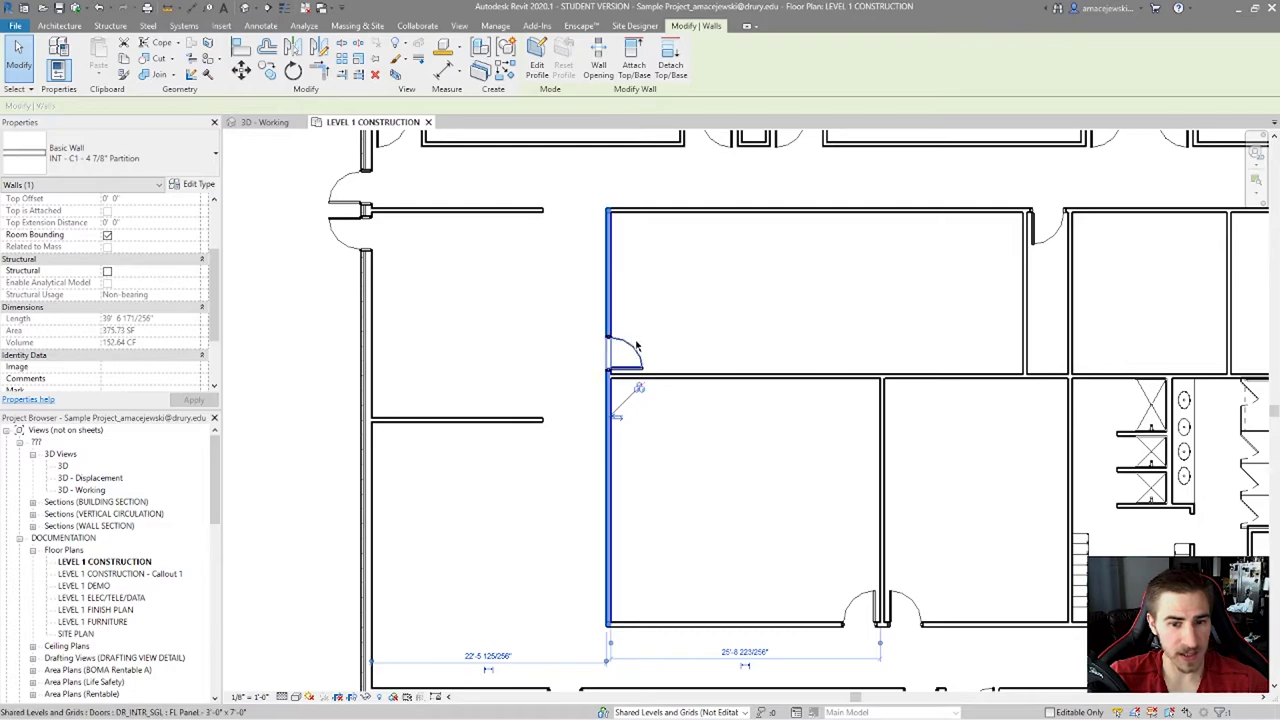
left_click(577, 425)
- Re-run Measure Along an Element with ME and zoom out
key("m")
key("e")
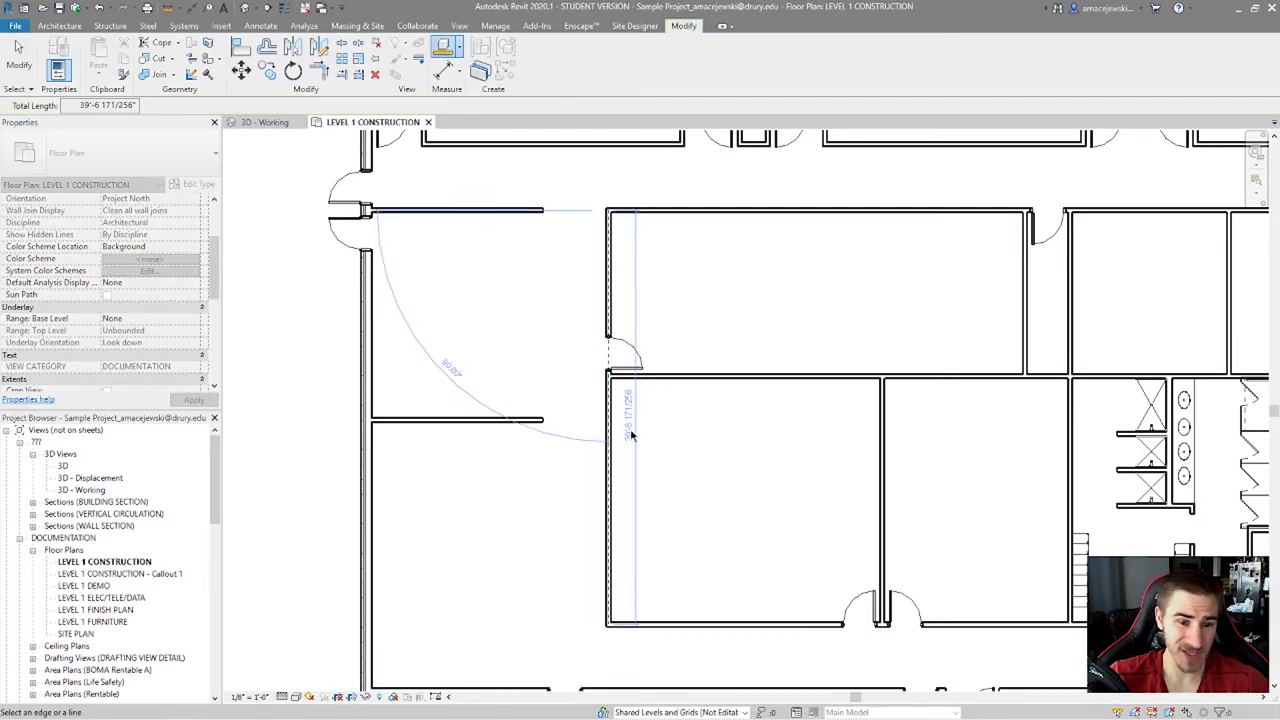
scroll(666, 354, "down", 3)
- Measure the top corridor wall chain along its elements: 80'-1 139/256"
key("Escape")
key("Escape")
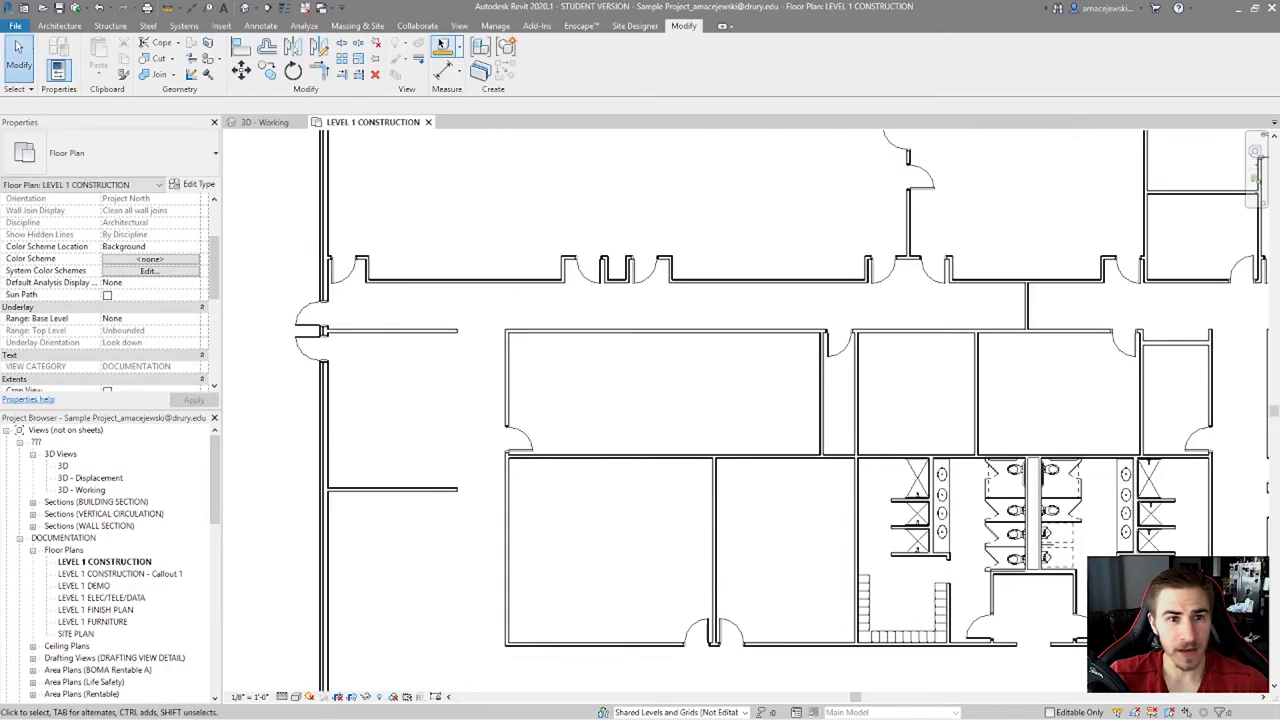
left_click(441, 45)
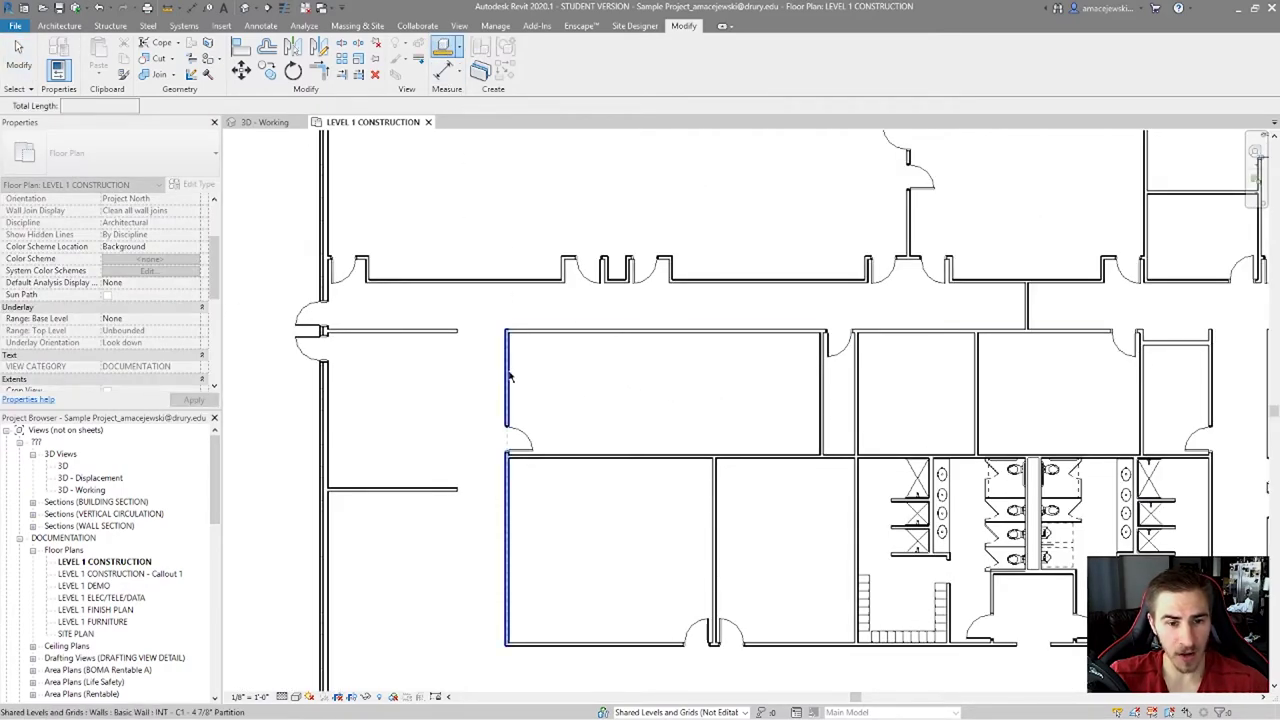
scroll(626, 377, "right", 2, "shift")
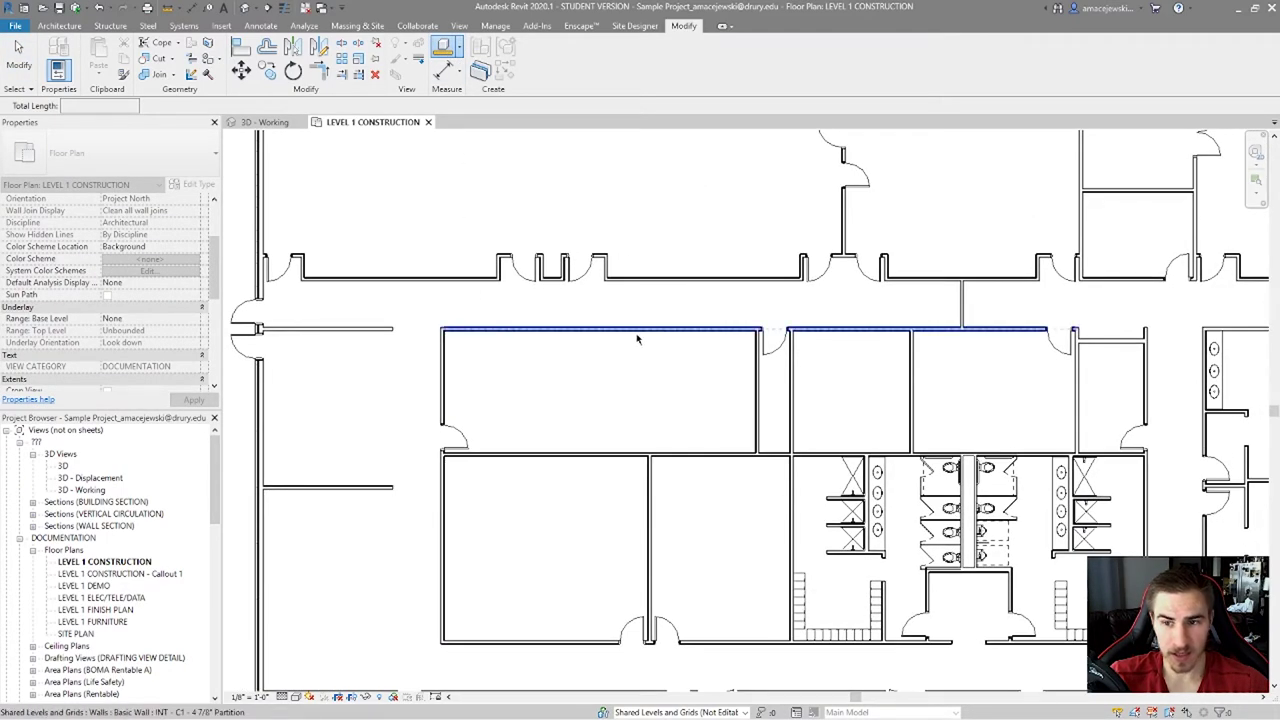
left_click(719, 337)
scroll(740, 357, "up", 2)
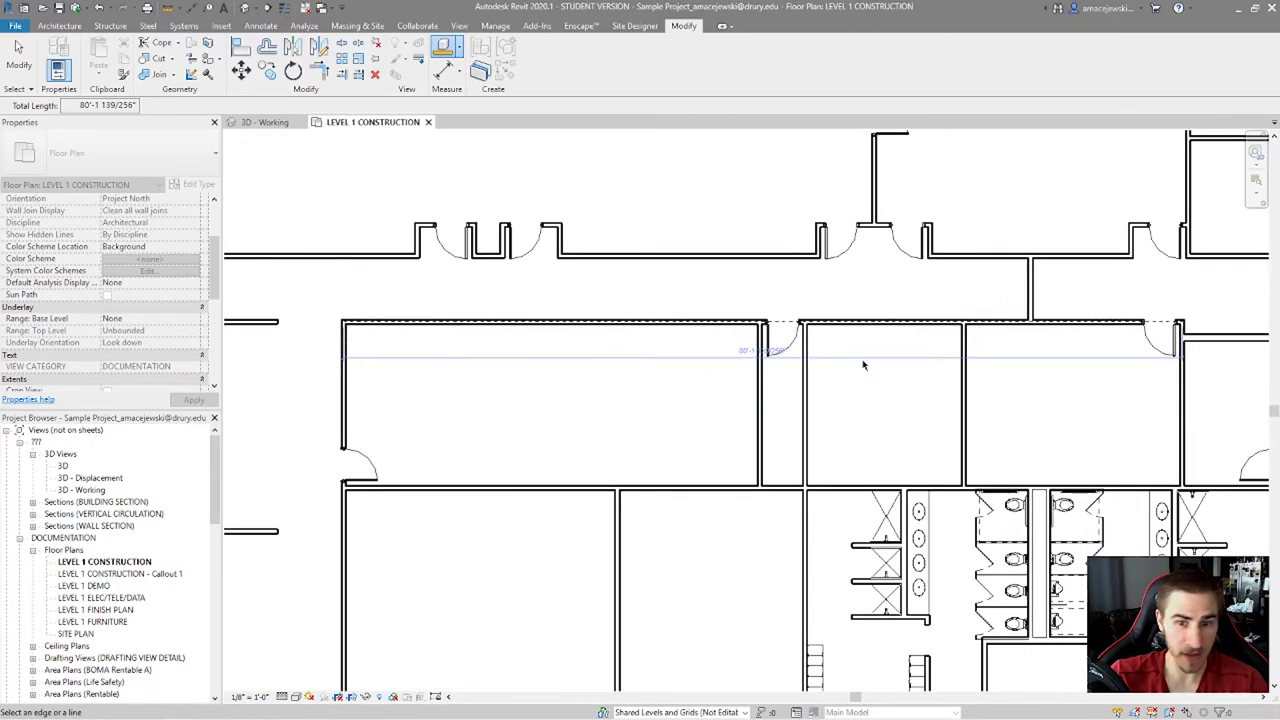
- Split the top wall above the left room with Split Element (SL)
key("Escape")
key("Escape")
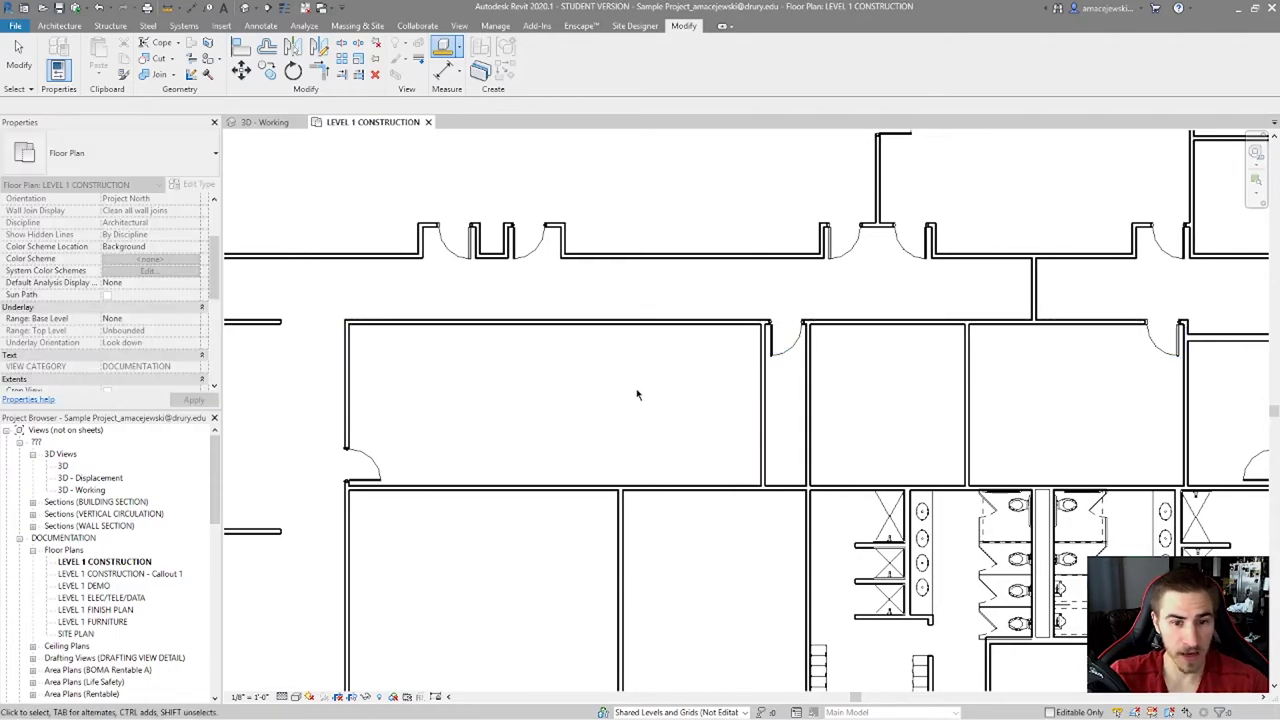
key("s")
key("l")
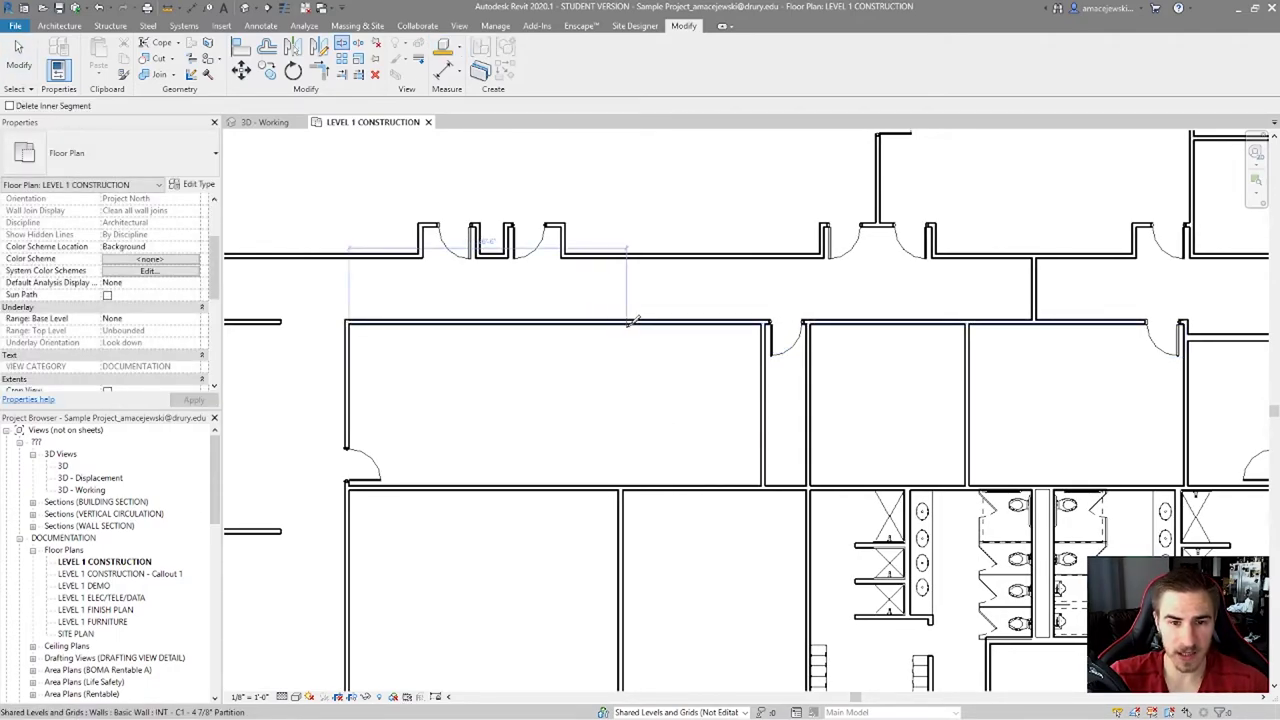
left_click(486, 322)
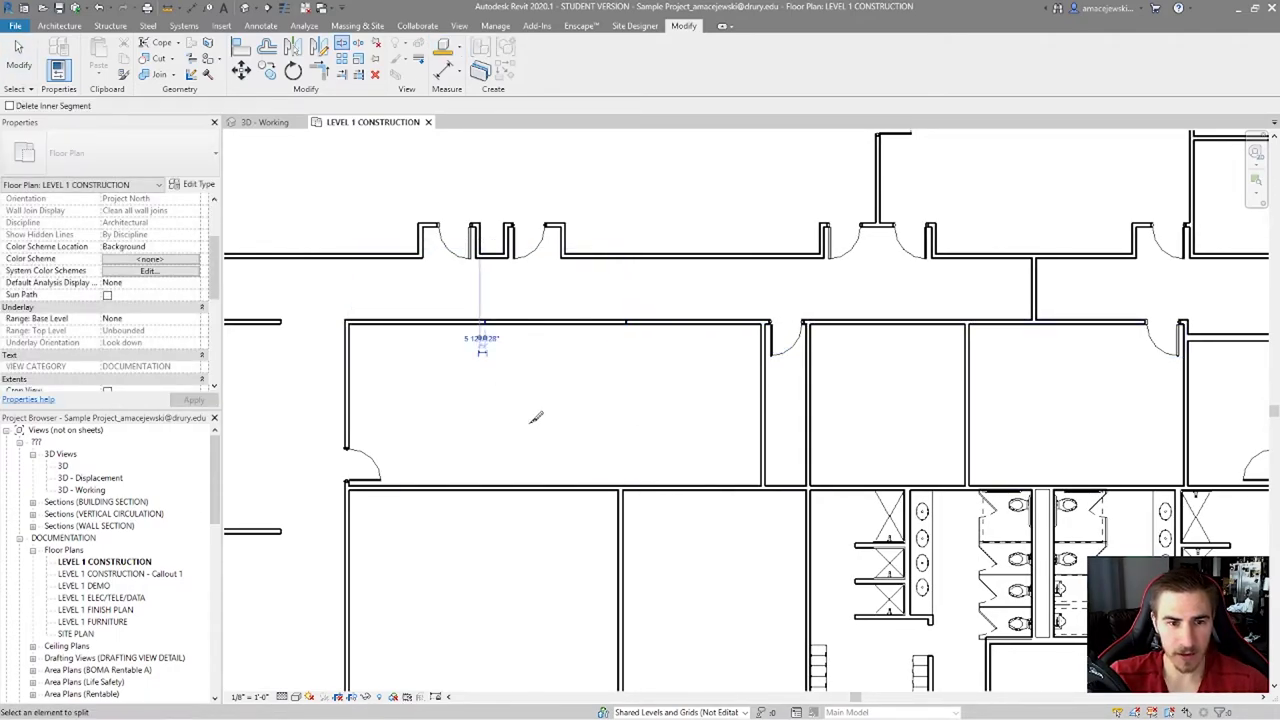
key("Escape")
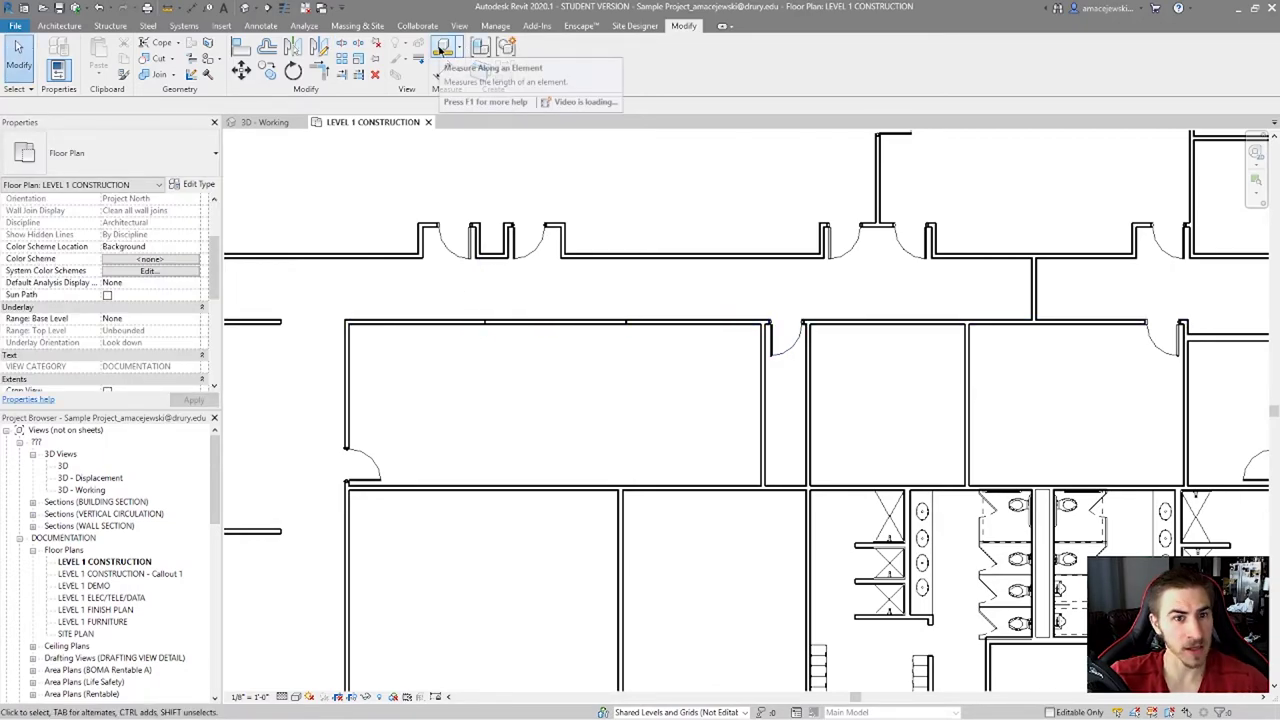
- Measure the 13'-6" split segment, then the walls to its right for 53'-5 27/256"
left_click(441, 47)
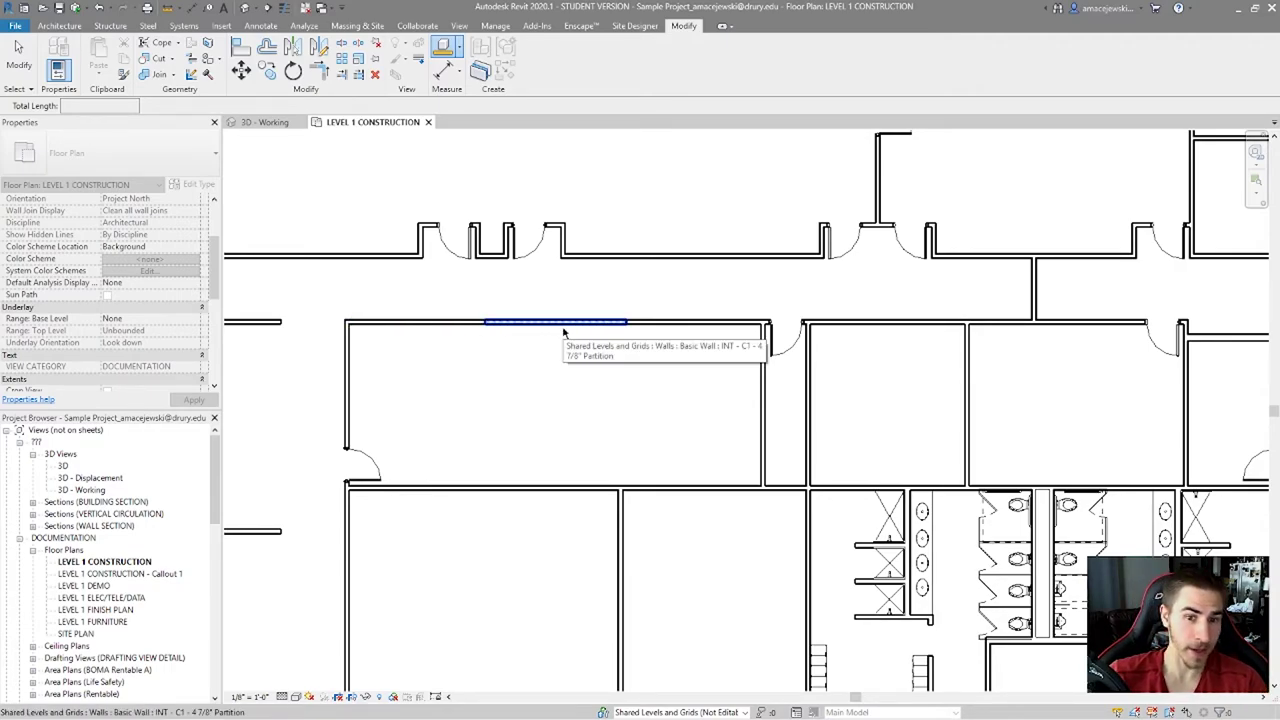
left_click(563, 330)
left_click(688, 323)
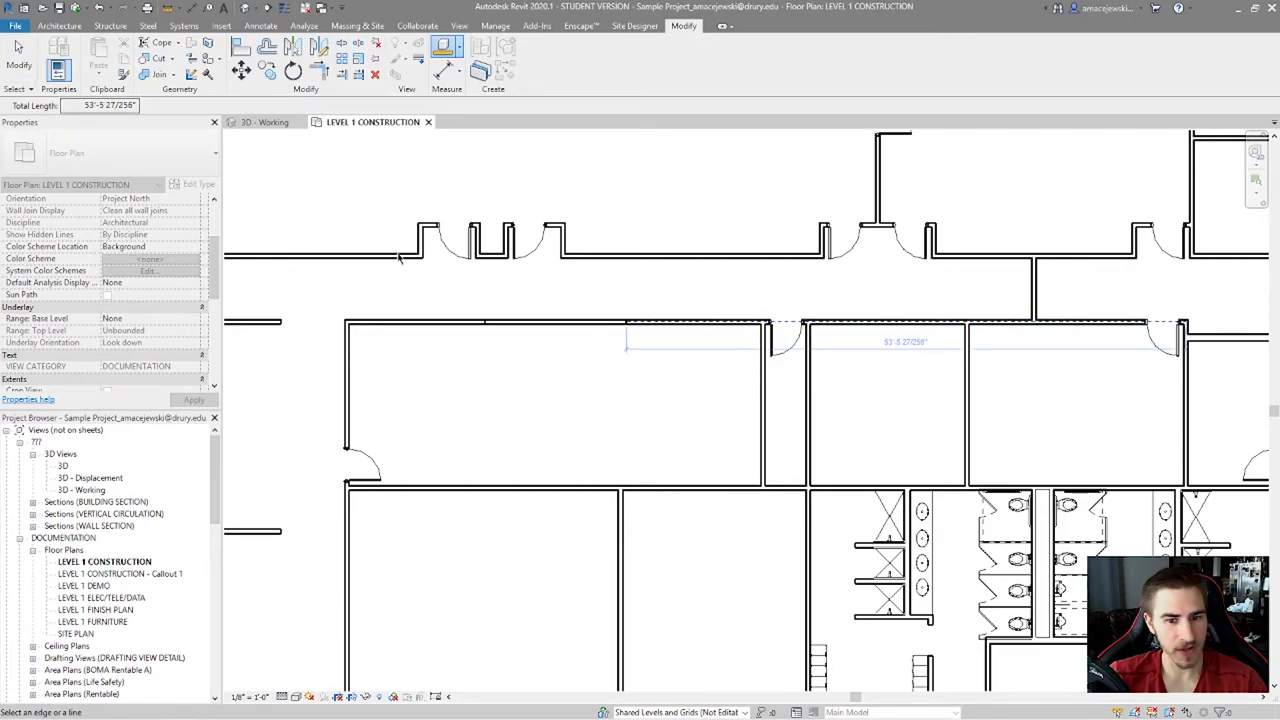
key("Escape")
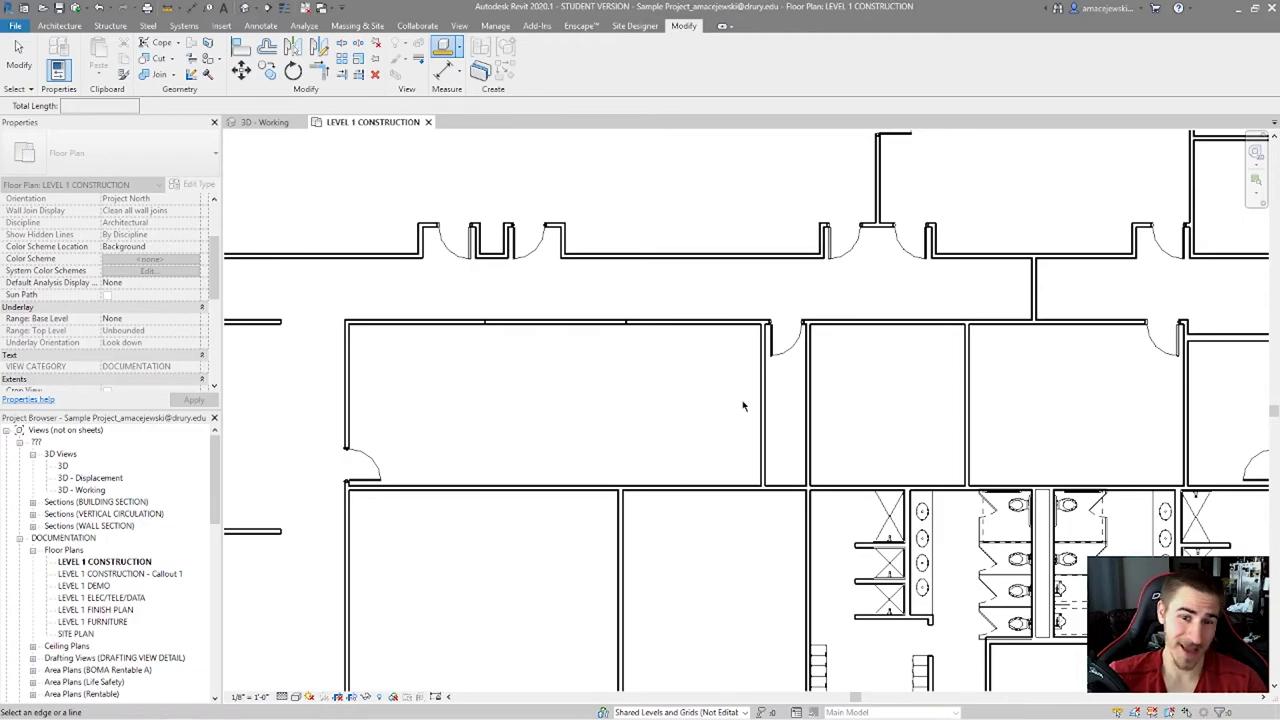
scroll(711, 368, "down", 1)
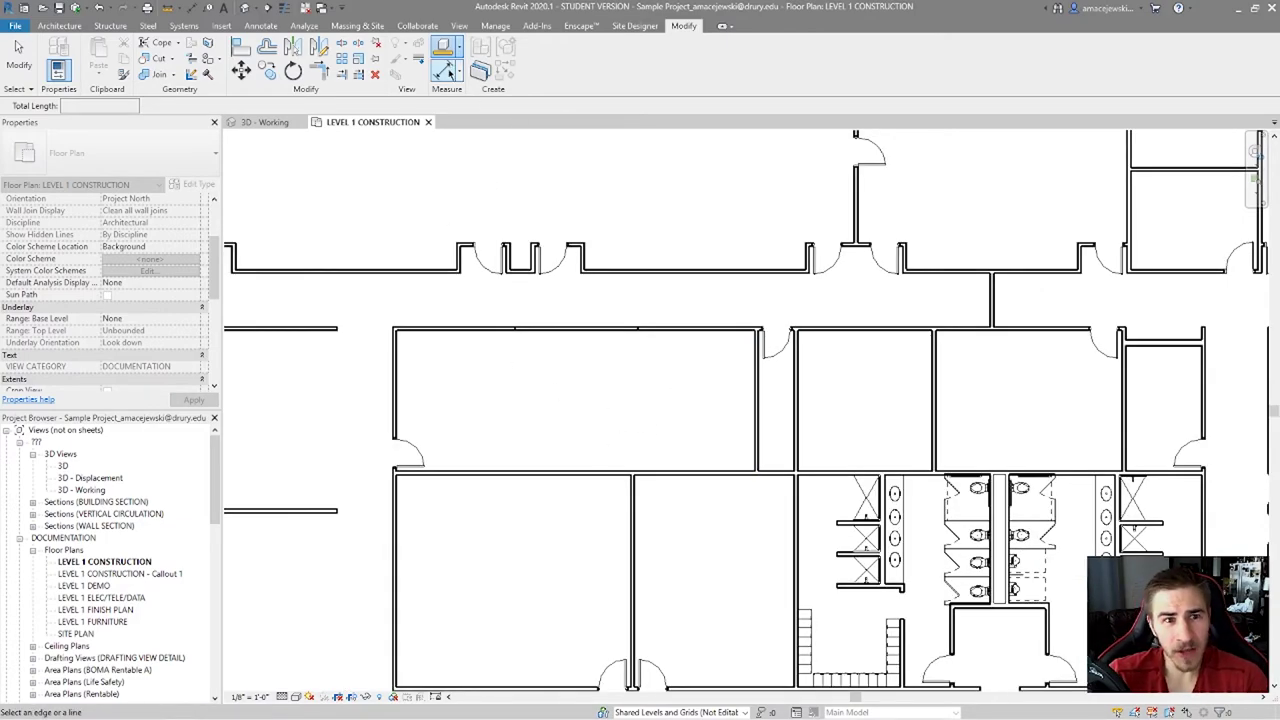
left_click(446, 47)
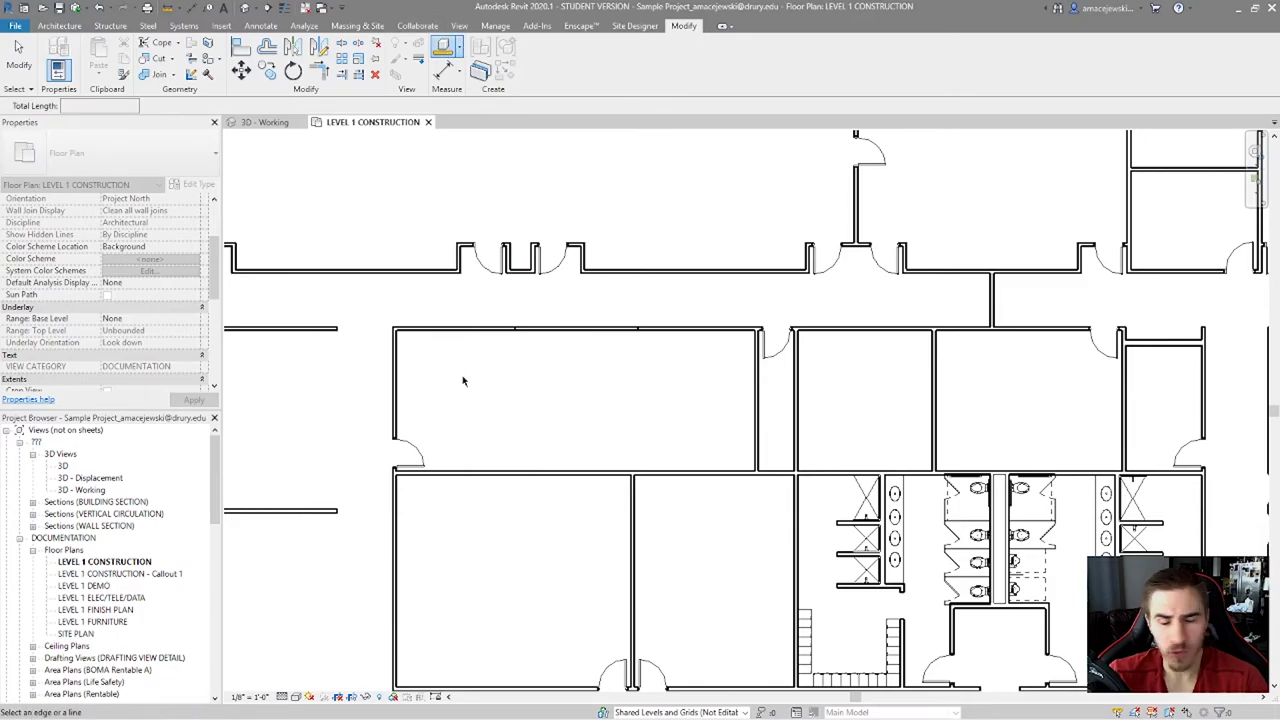